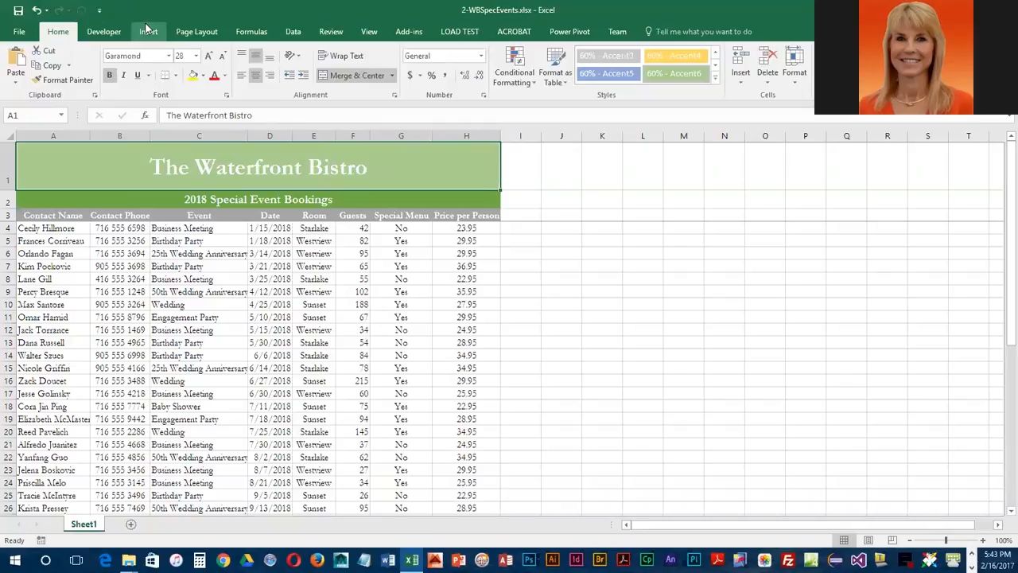
# Step: Search online pictures for "lobster" and browse the image results
pyautogui.click(148, 31)
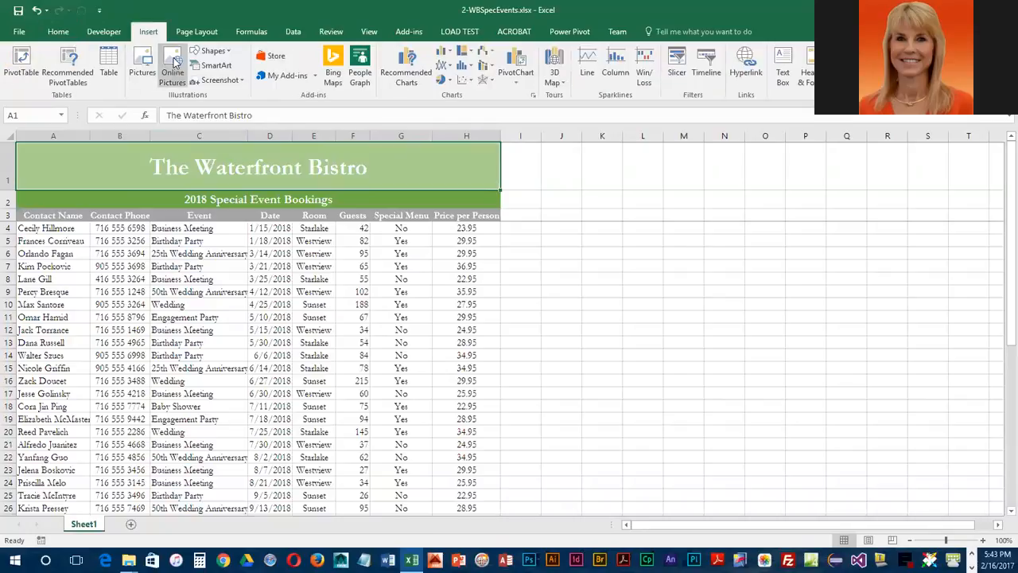
pyautogui.click(173, 67)
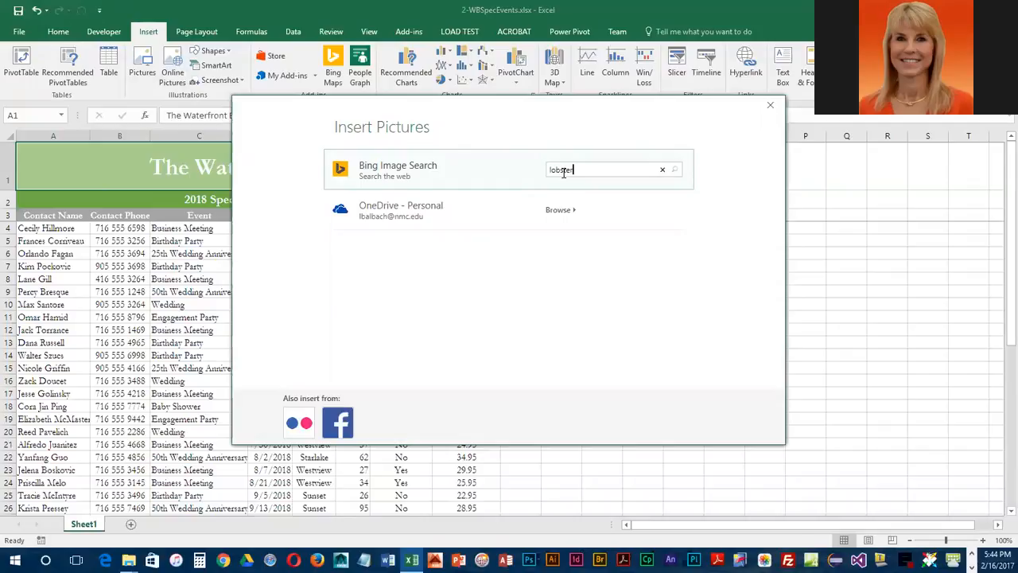
pyautogui.write('lobster')
pyautogui.press('Return')
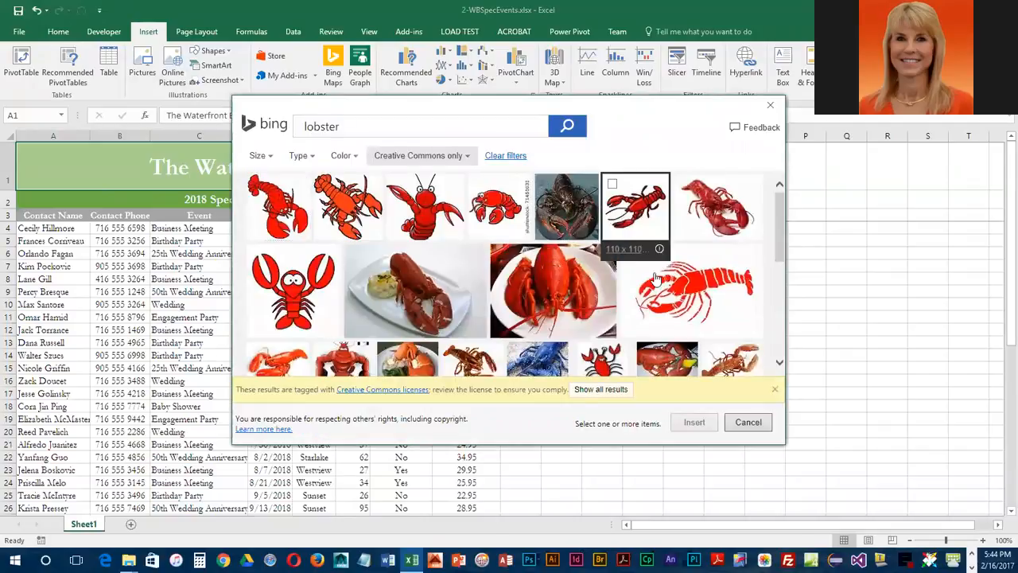
pyautogui.scroll(-5, 660, 280)
pyautogui.scroll(-8, 663, 282)
pyautogui.scroll(-10, 662, 282)
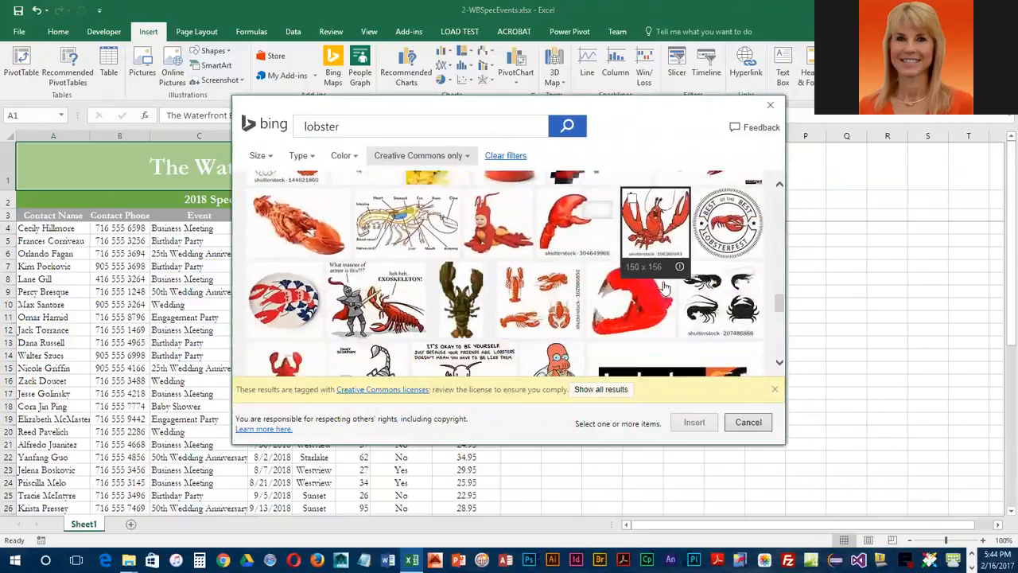
pyautogui.scroll(-3, 626, 306)
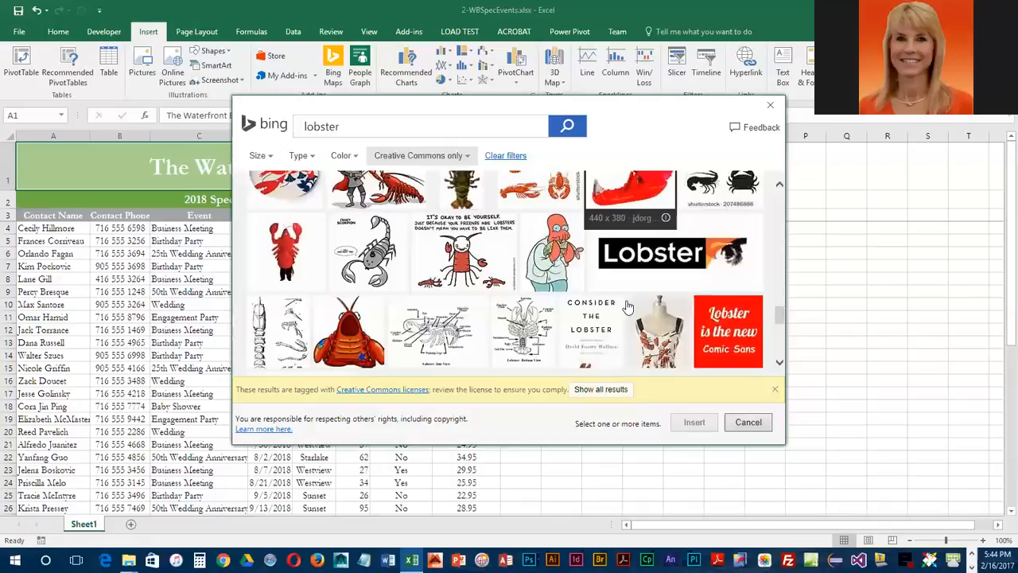
pyautogui.scroll(10, 626, 306)
pyautogui.scroll(5, 592, 279)
# Step: Refine the online picture search to "lobster clip art" and look through the results
pyautogui.click(355, 126)
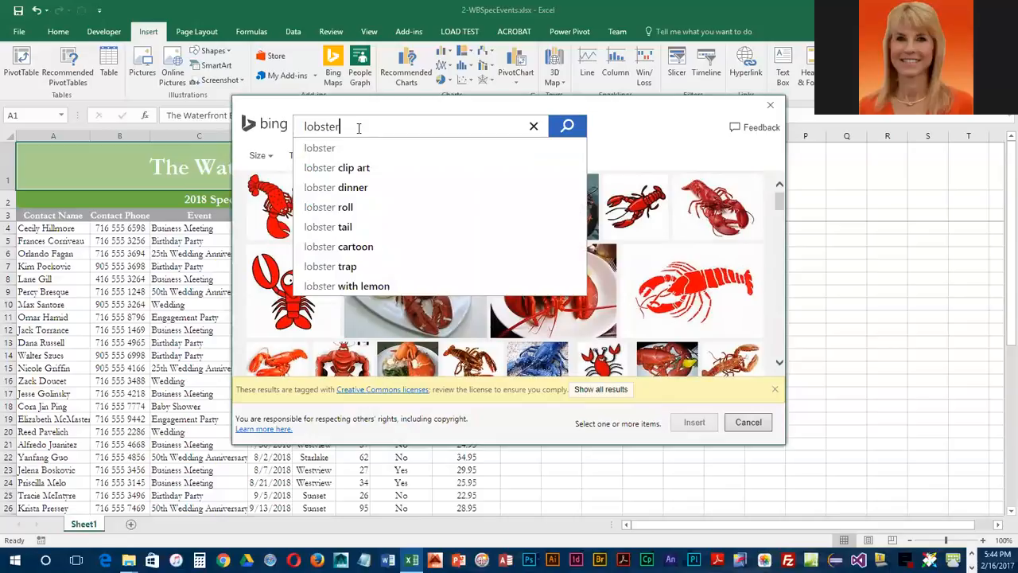
pyautogui.click(340, 172)
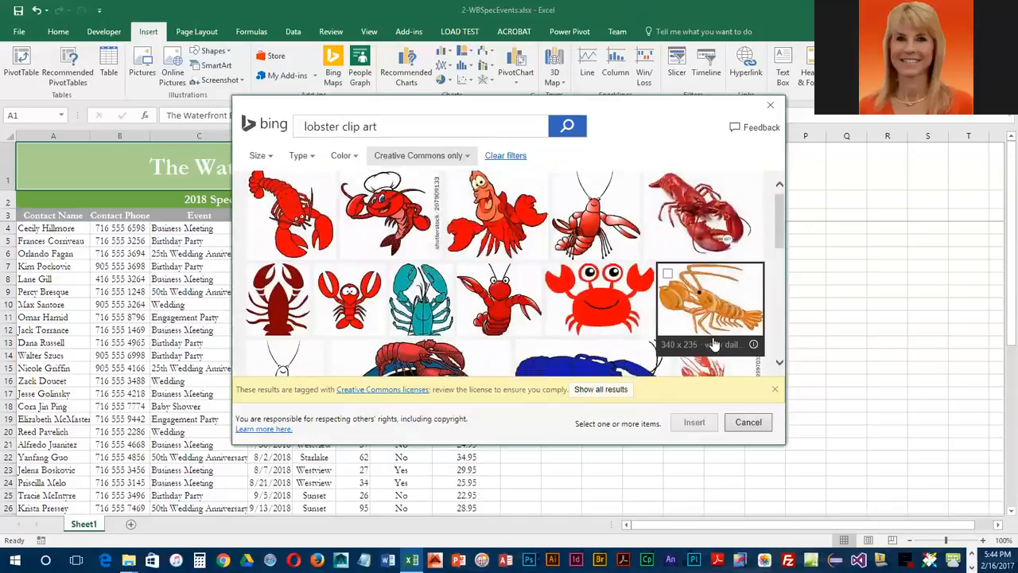
pyautogui.scroll(-6, 716, 334)
pyautogui.scroll(-8, 714, 342)
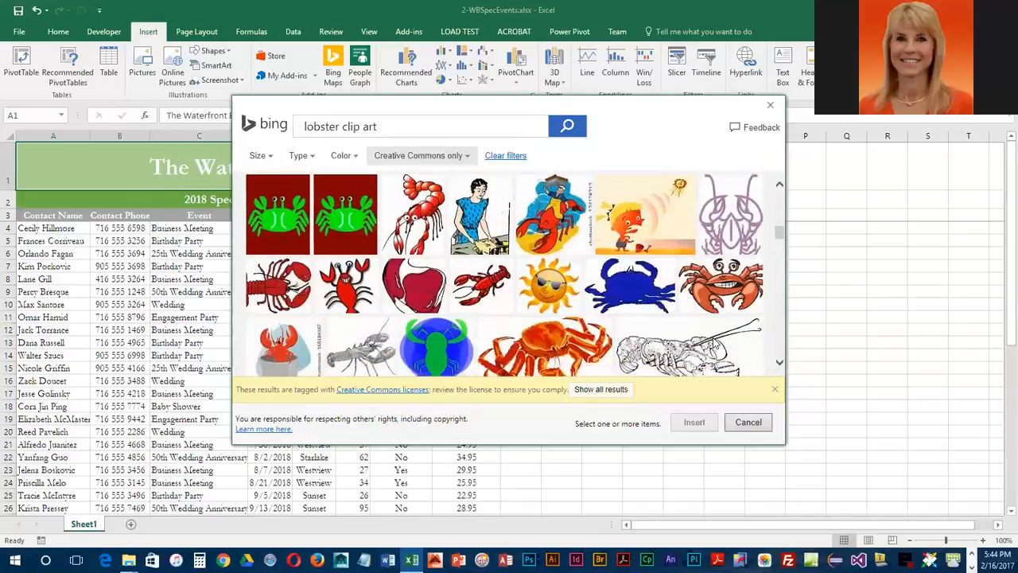
pyautogui.scroll(-5, 714, 342)
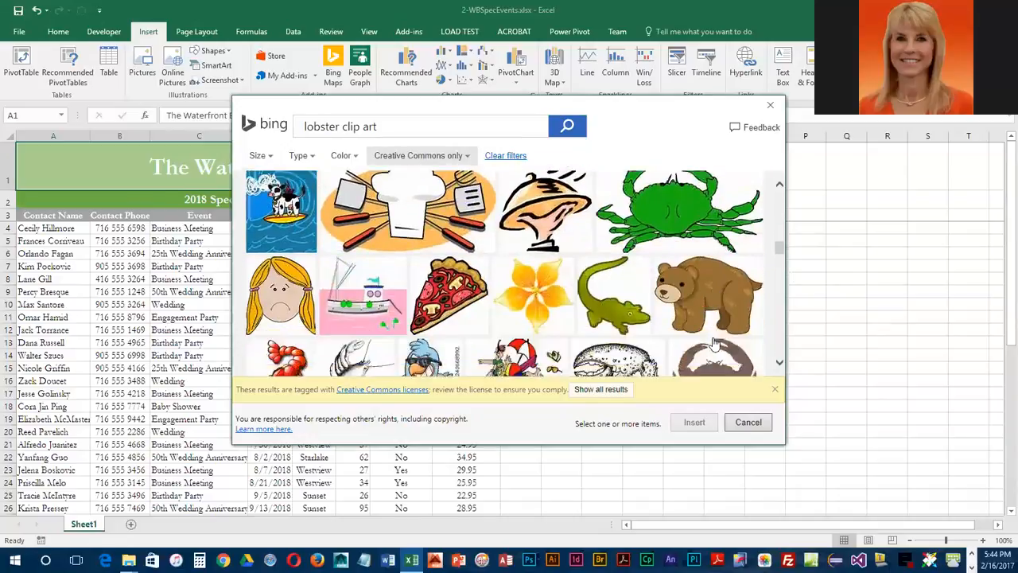
pyautogui.scroll(-2, 714, 342)
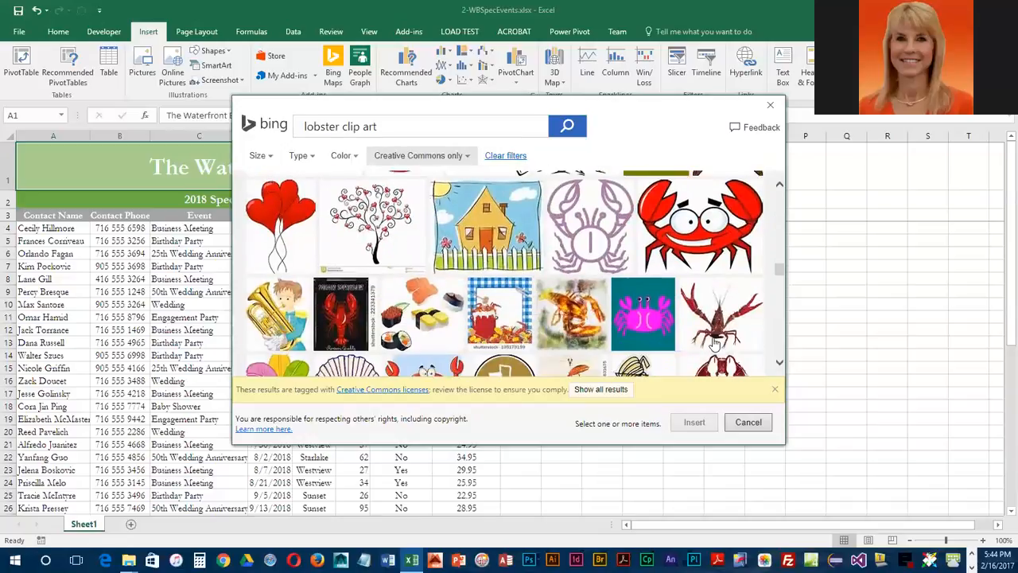
pyautogui.moveTo(780, 270); pyautogui.dragTo(779, 236)
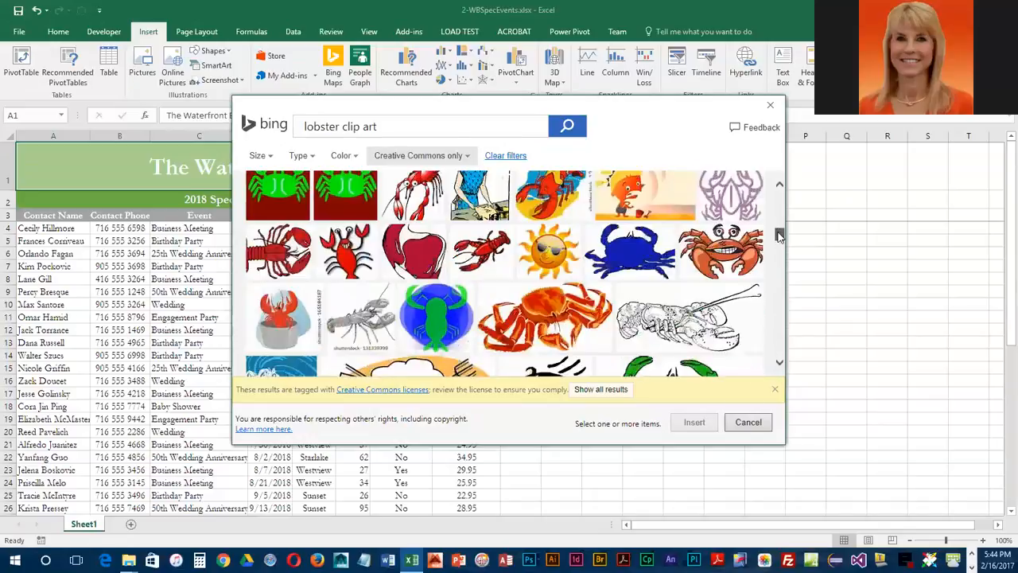
pyautogui.scroll(5, 662, 233)
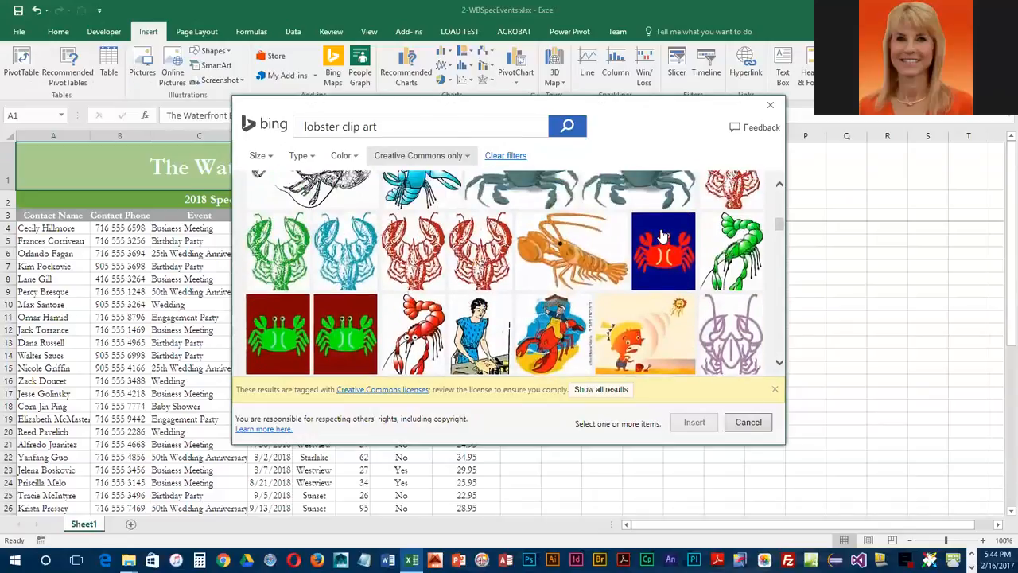
pyautogui.scroll(2, 662, 235)
pyautogui.scroll(3, 662, 235)
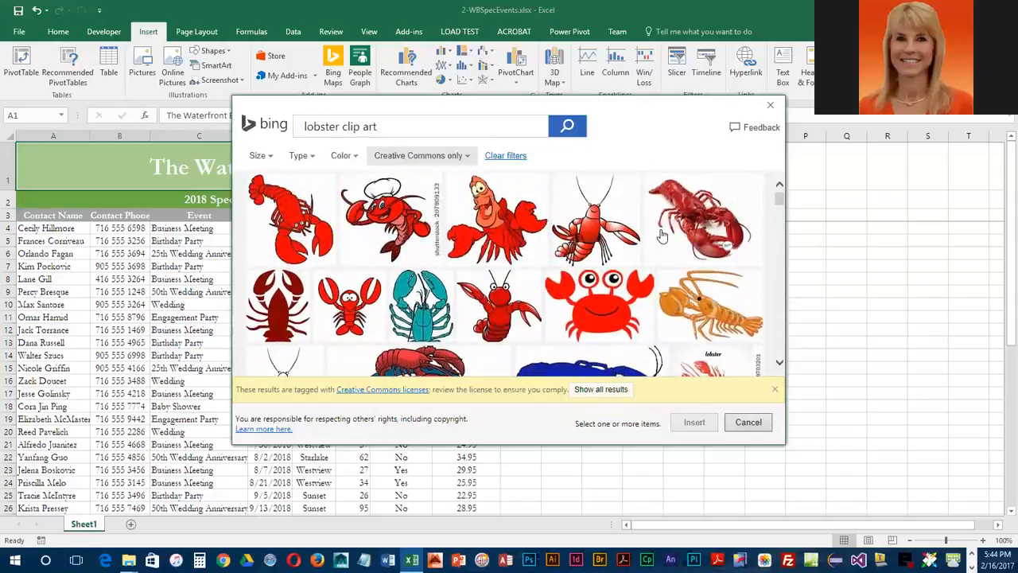
# Step: Clear the search filters and insert the clip art of the cook holding a lobster and a pot lid
pyautogui.click(505, 156)
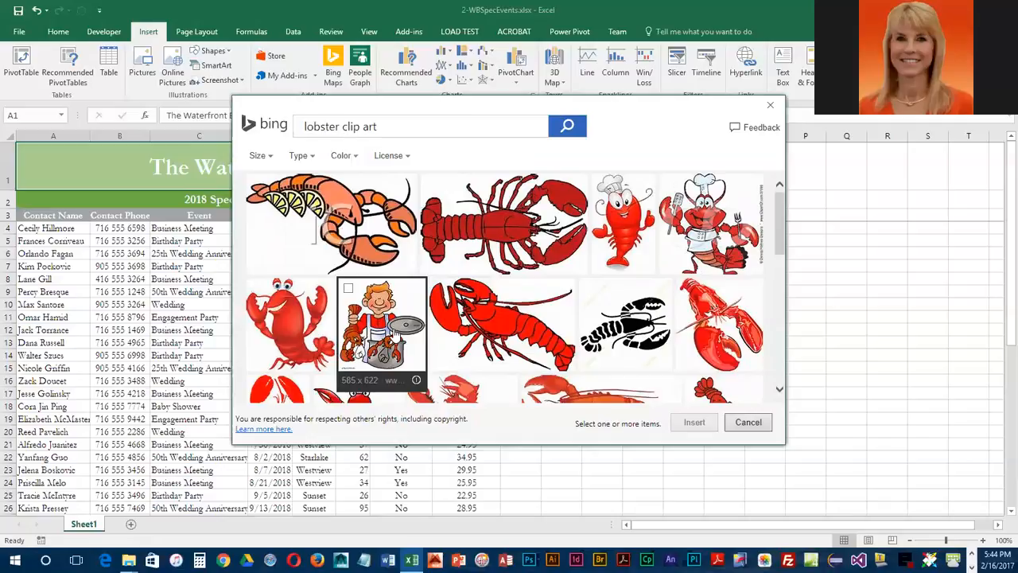
pyautogui.click(349, 290)
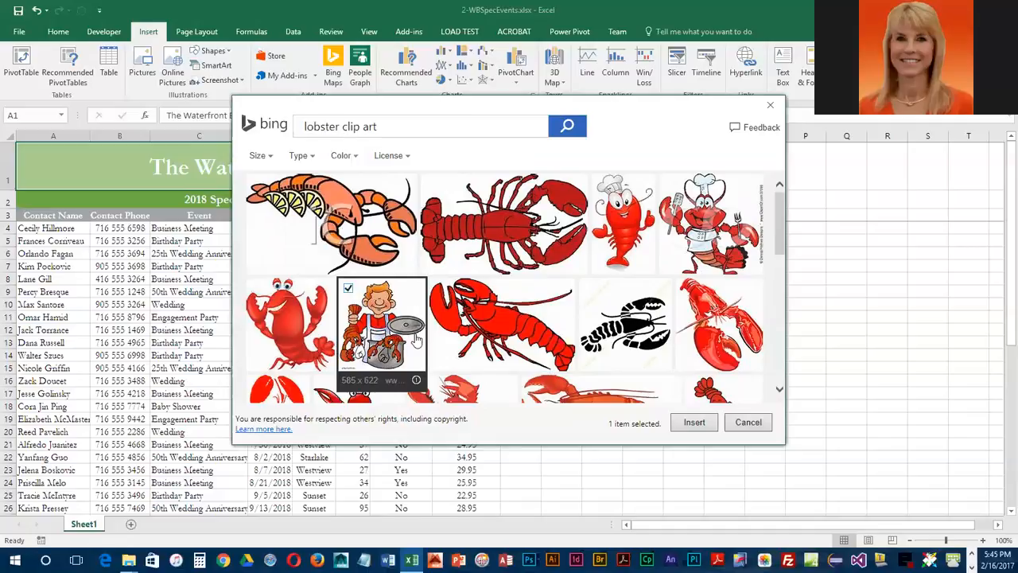
pyautogui.click(694, 422)
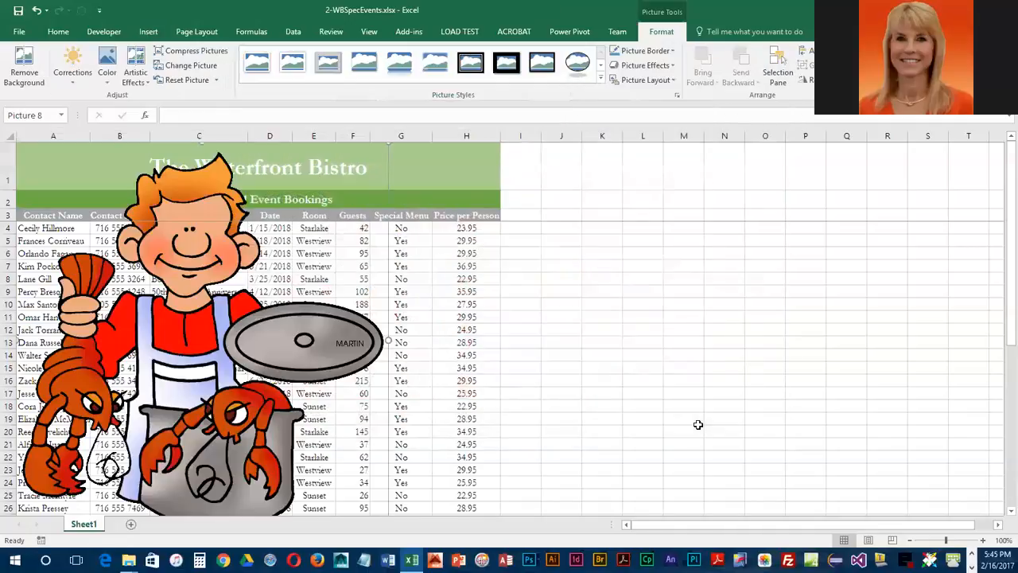
# Step: Shrink the cook clip art to fit header rows 1 and 2, and place it at the banner's end over columns G and H
pyautogui.scroll(-2, 389, 457)
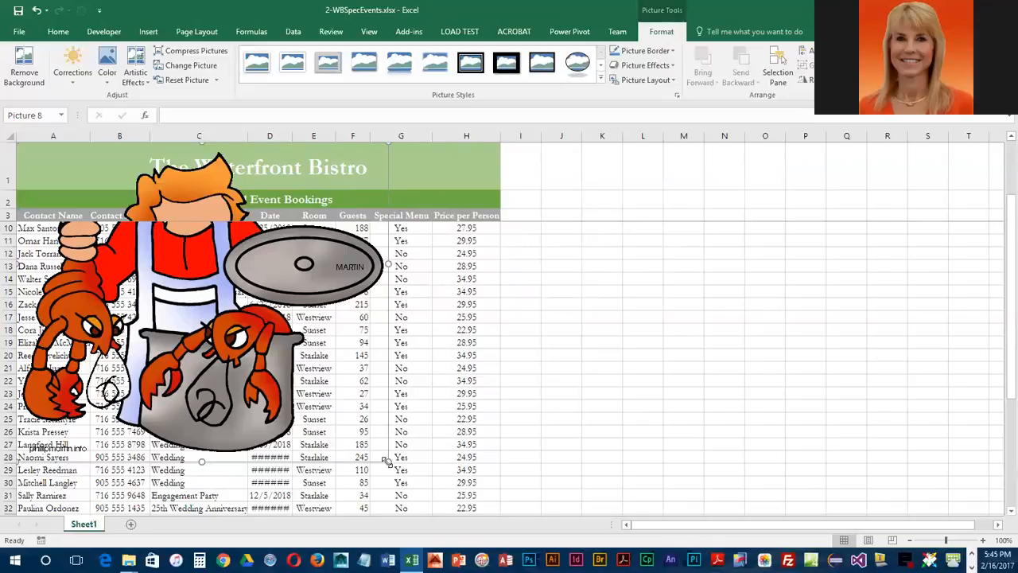
pyautogui.moveTo(385, 459); pyautogui.dragTo(62, 191)
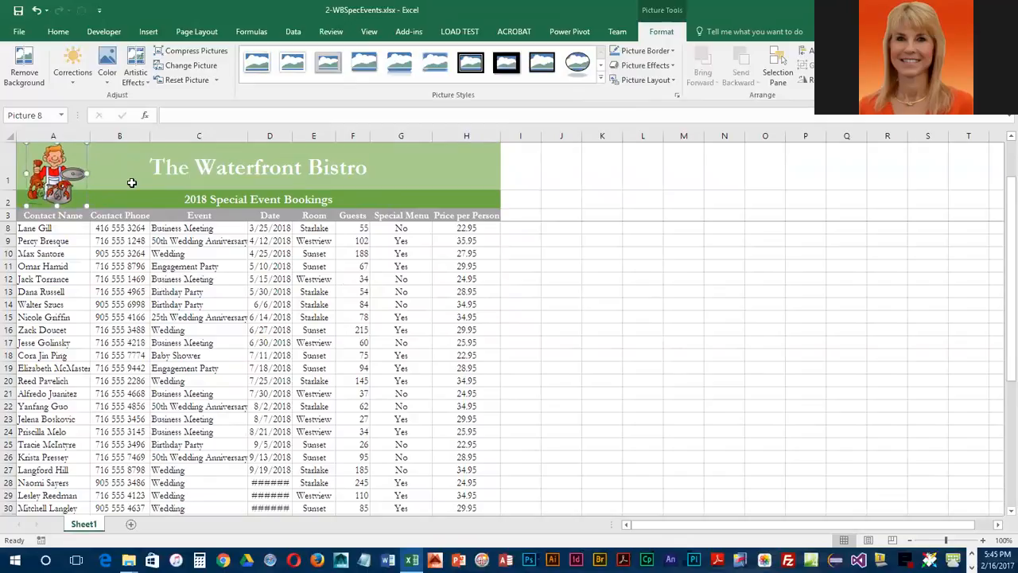
pyautogui.scroll(1, 129, 185)
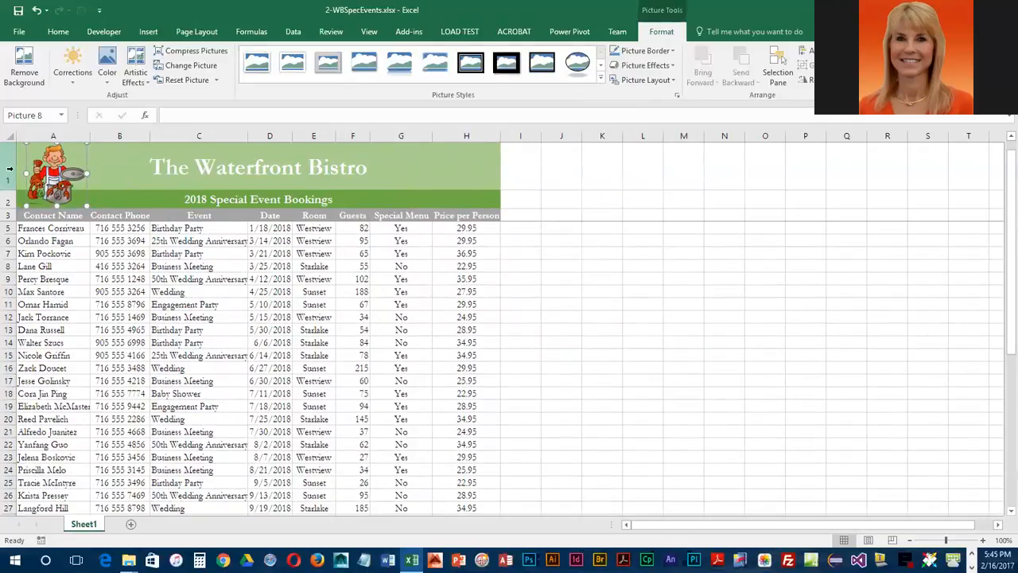
pyautogui.moveTo(51, 186); pyautogui.dragTo(47, 179)
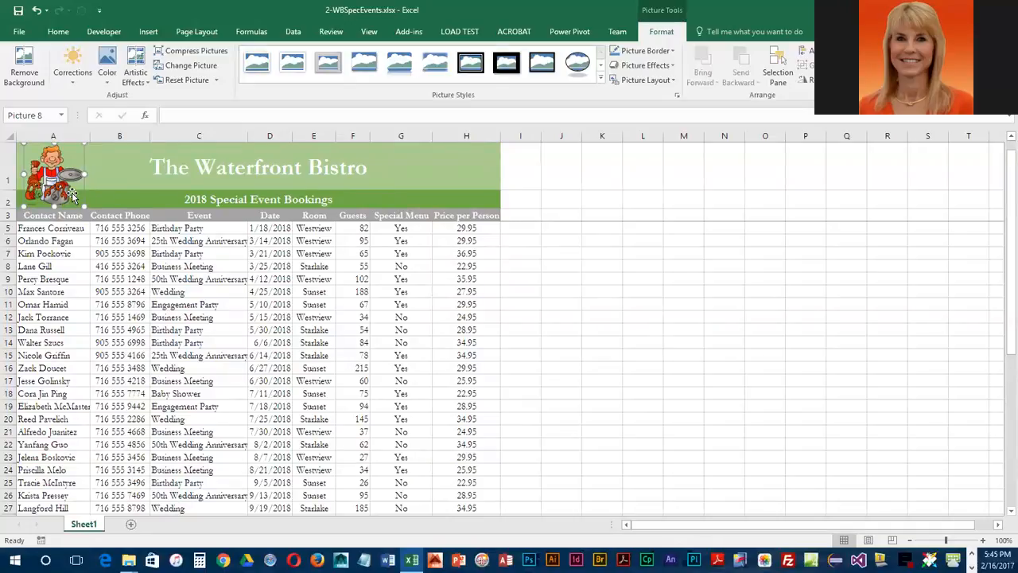
pyautogui.moveTo(55, 180); pyautogui.dragTo(458, 176)
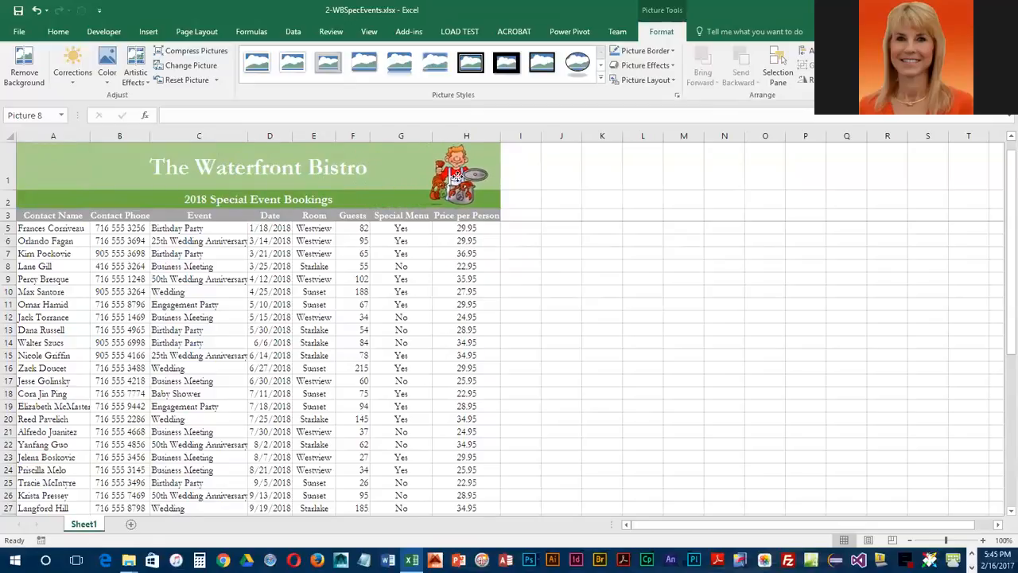
# Step: Insert TWBLogo.jpg from the OneDrive CIT100 ExcelS2 folder at cell A1 and shrink it to fit header rows 1 and 2
pyautogui.click(66, 164)
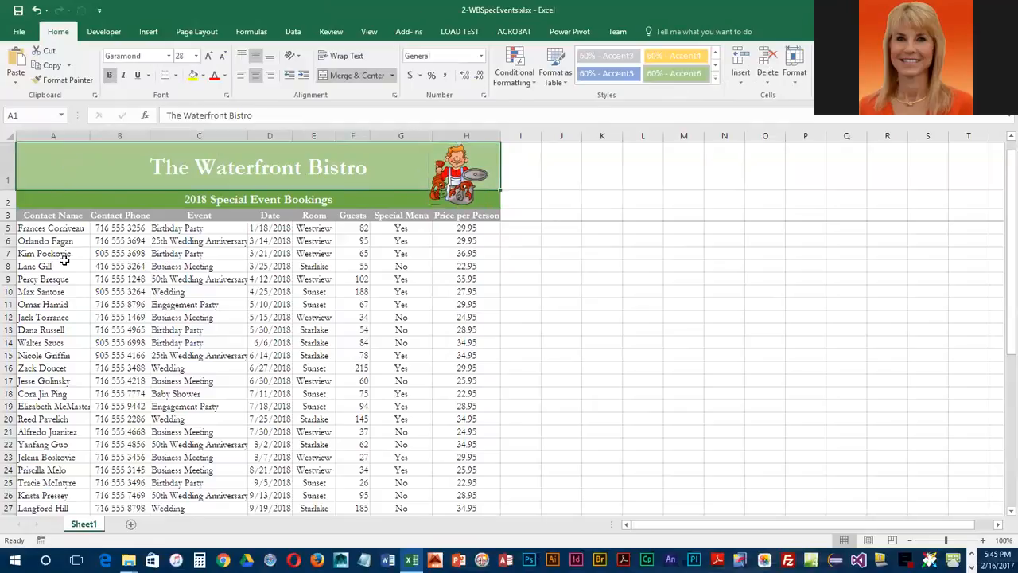
pyautogui.click(156, 30)
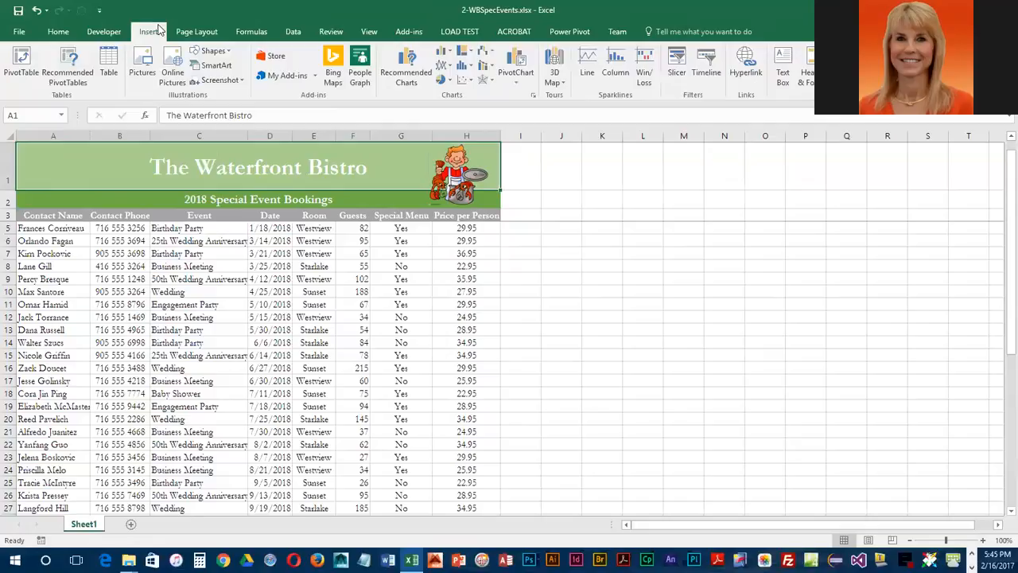
pyautogui.click(143, 64)
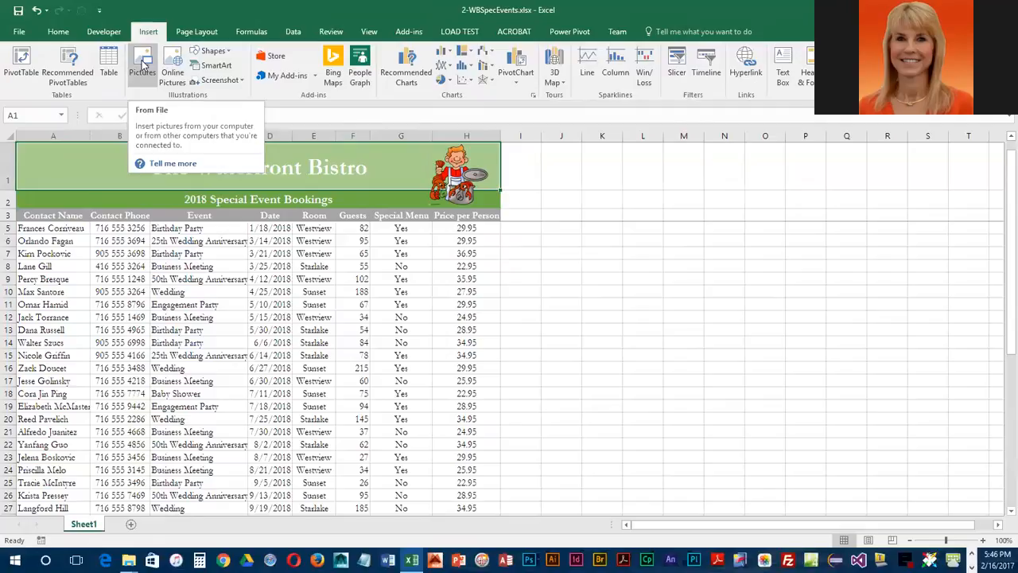
pyautogui.click(142, 66)
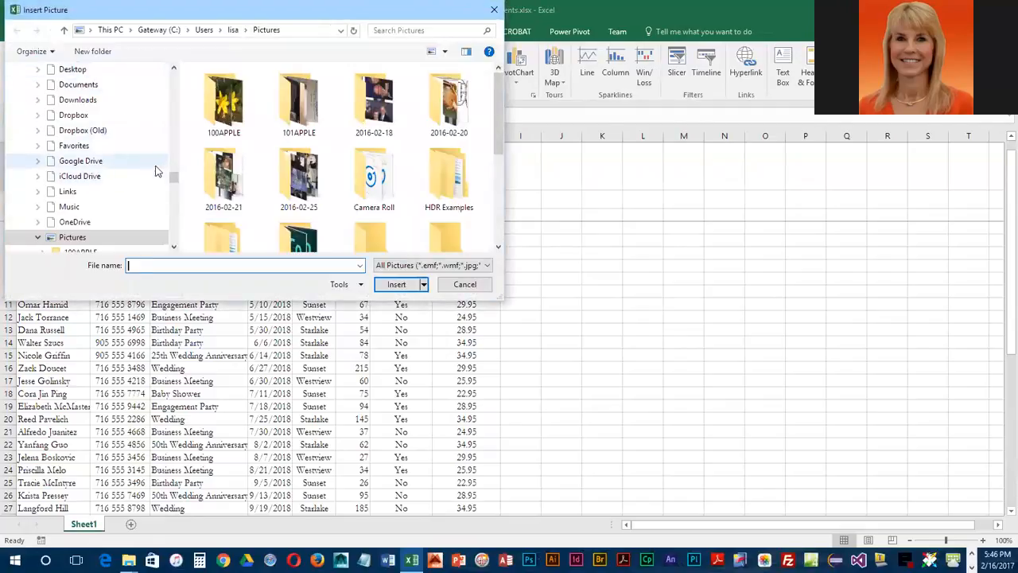
pyautogui.moveTo(174, 176); pyautogui.dragTo(181, 85)
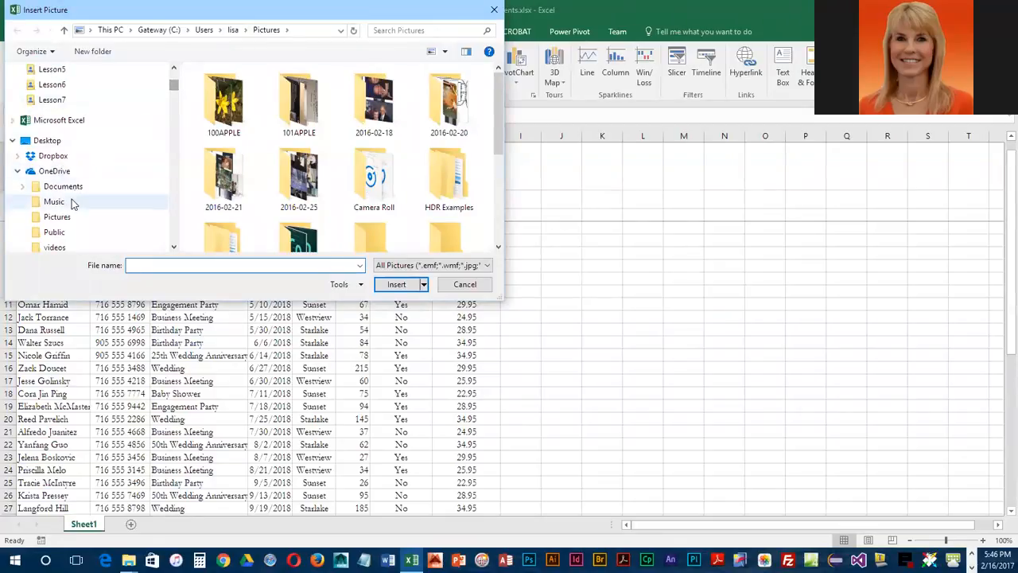
pyautogui.click(22, 186)
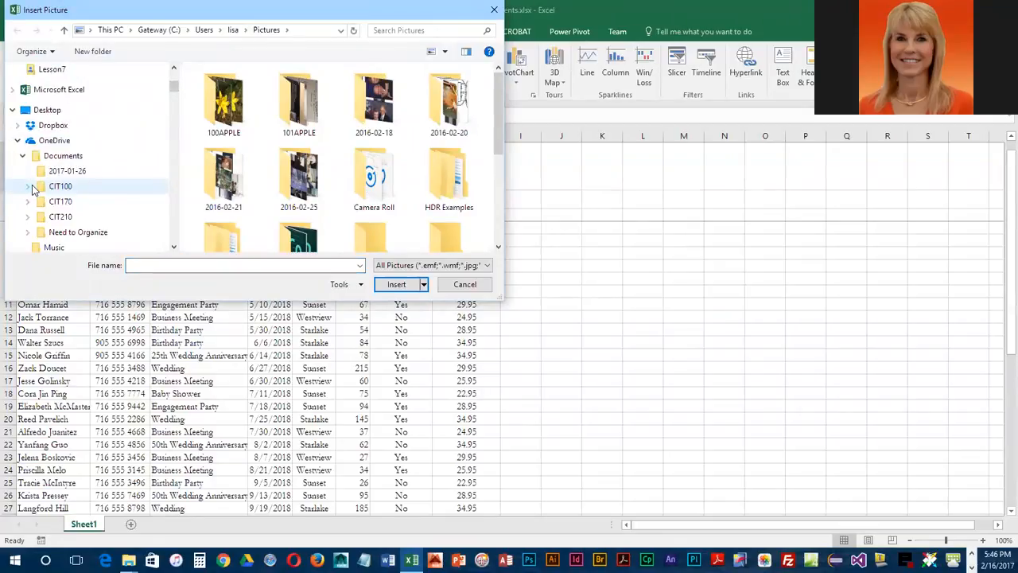
pyautogui.click(29, 186)
pyautogui.click(67, 161)
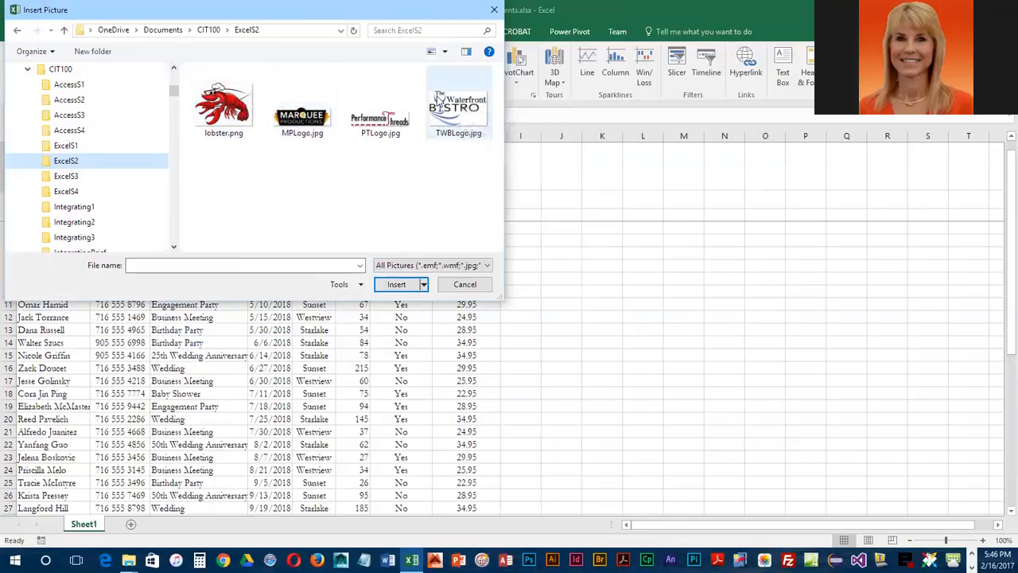
pyautogui.click(461, 106)
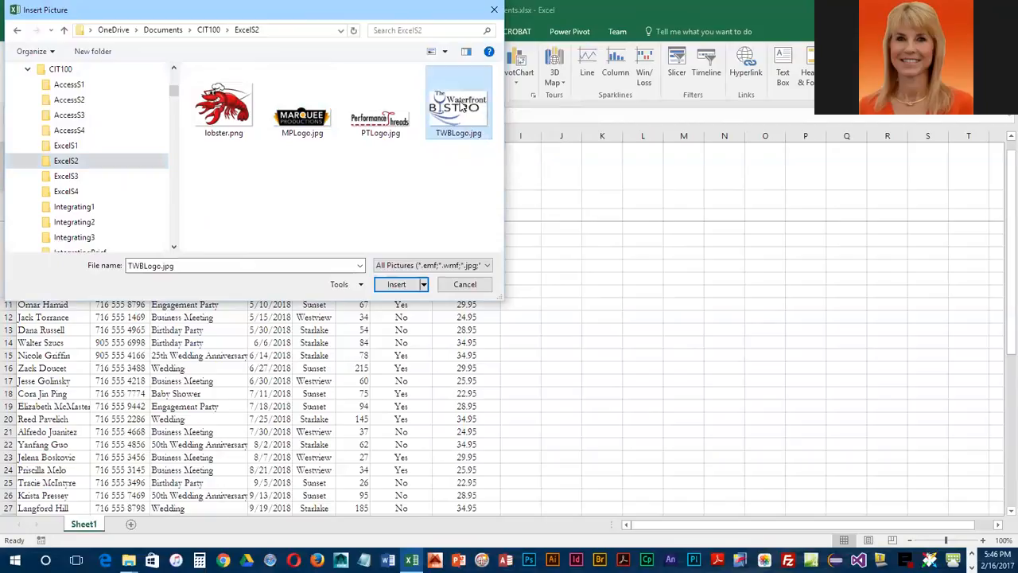
pyautogui.click(396, 285)
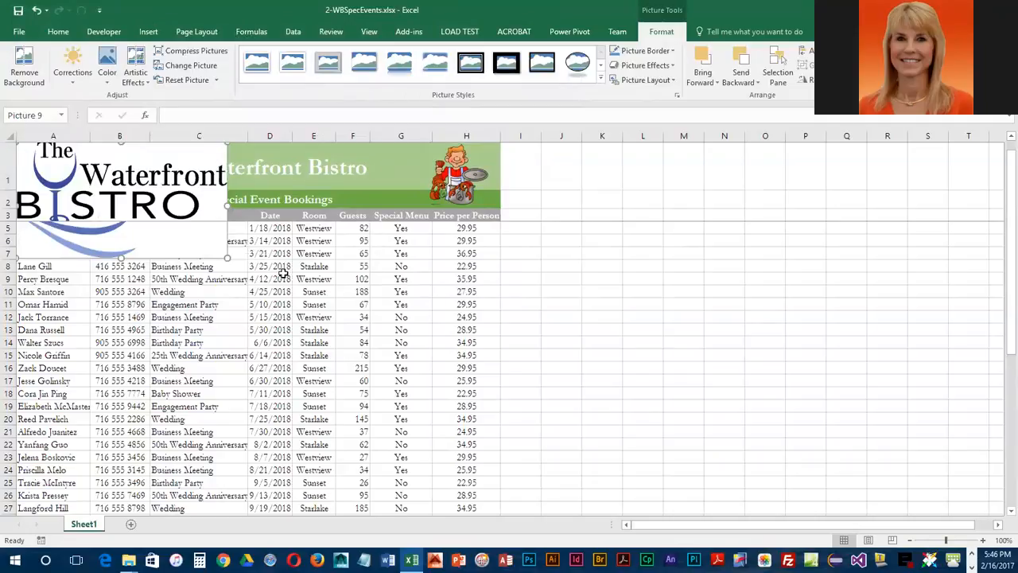
pyautogui.moveTo(228, 259); pyautogui.dragTo(128, 179)
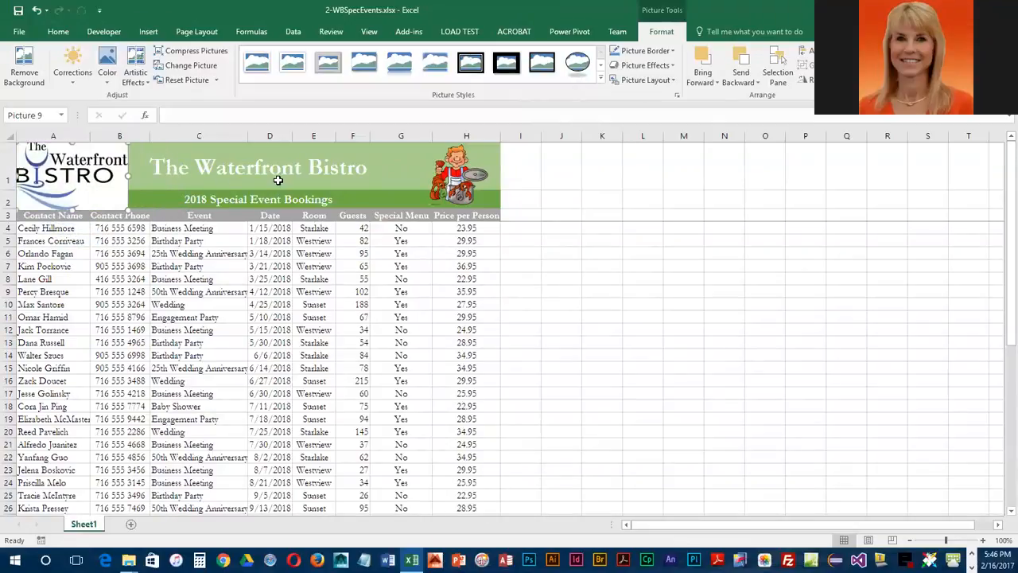
# Step: Delete the cook clip art from the end of the title banner
pyautogui.click(471, 169)
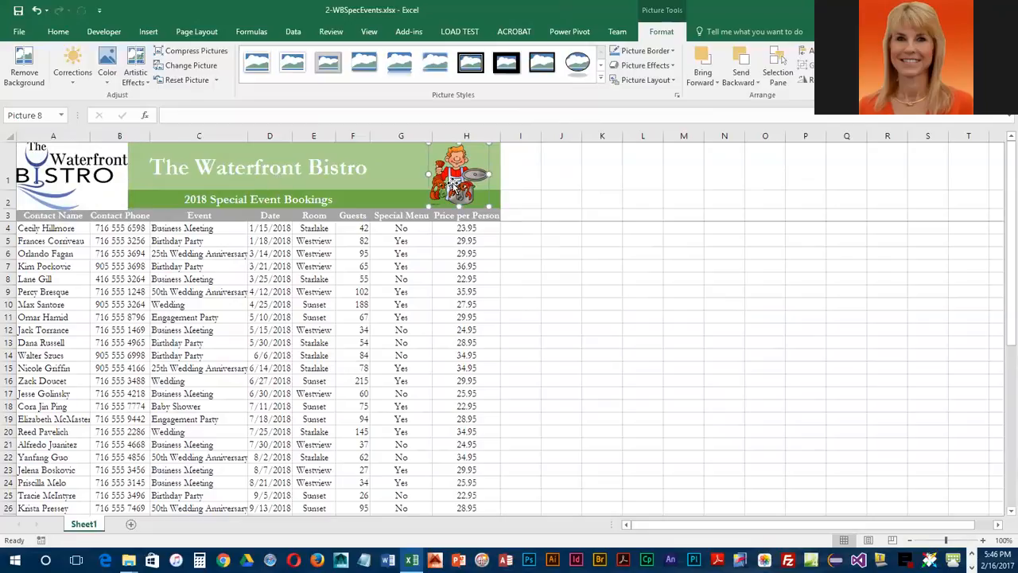
pyautogui.press('Delete')
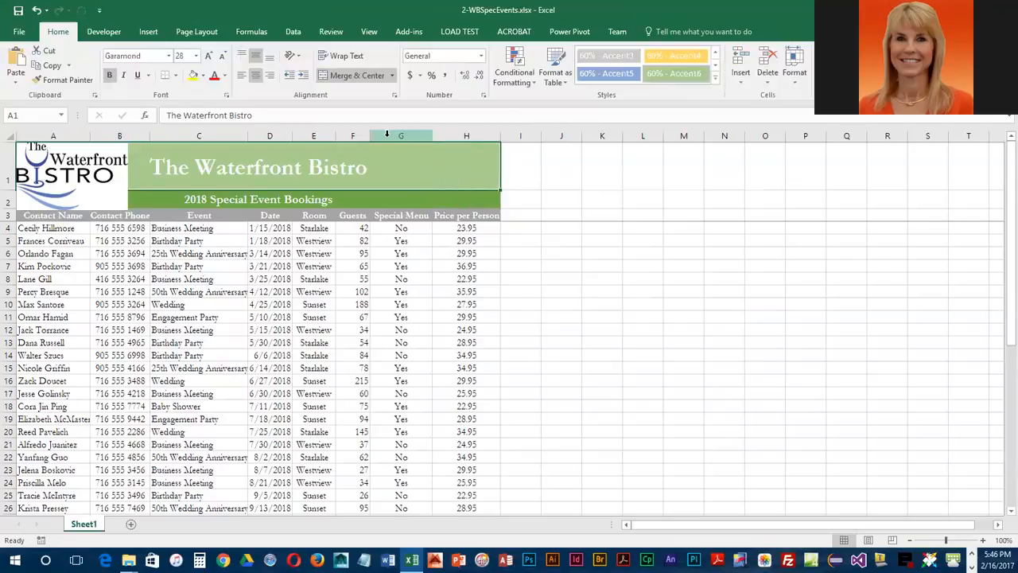
# Step: Insert the picture lobster.png from the OneDrive CIT100 ExcelS2 folder into the worksheet
pyautogui.click(150, 31)
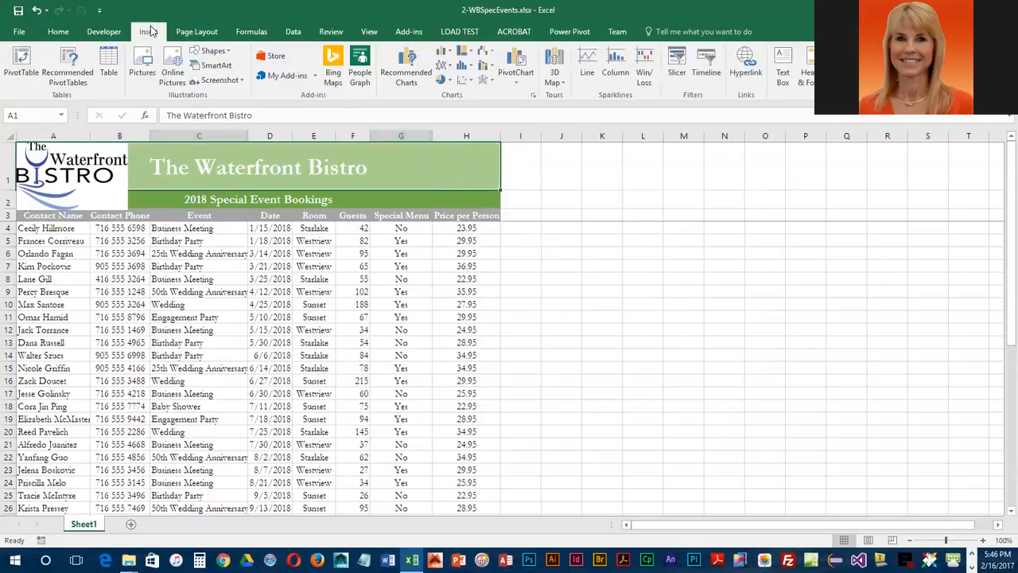
pyautogui.click(145, 73)
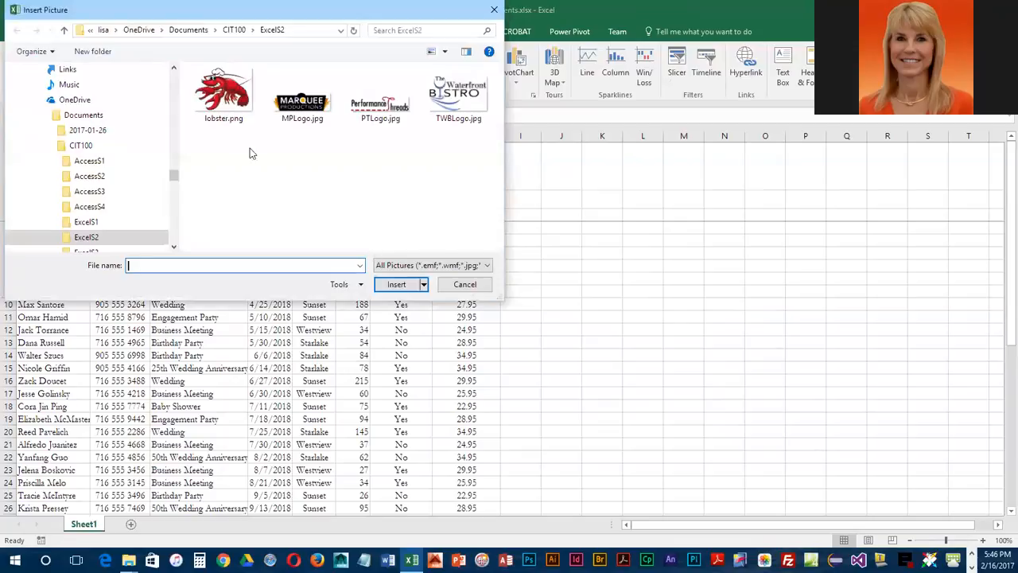
pyautogui.click(223, 93)
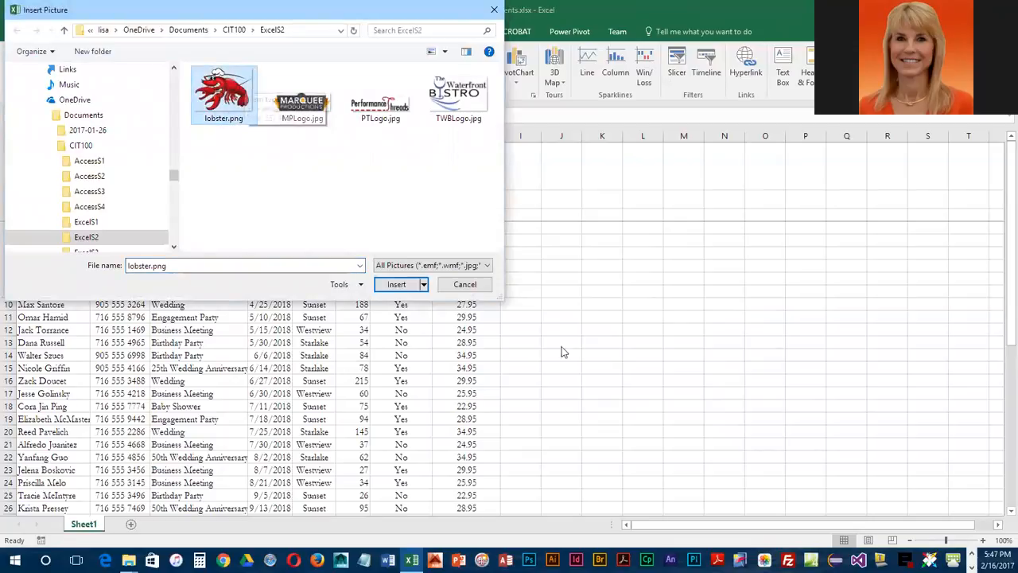
pyautogui.click(396, 285)
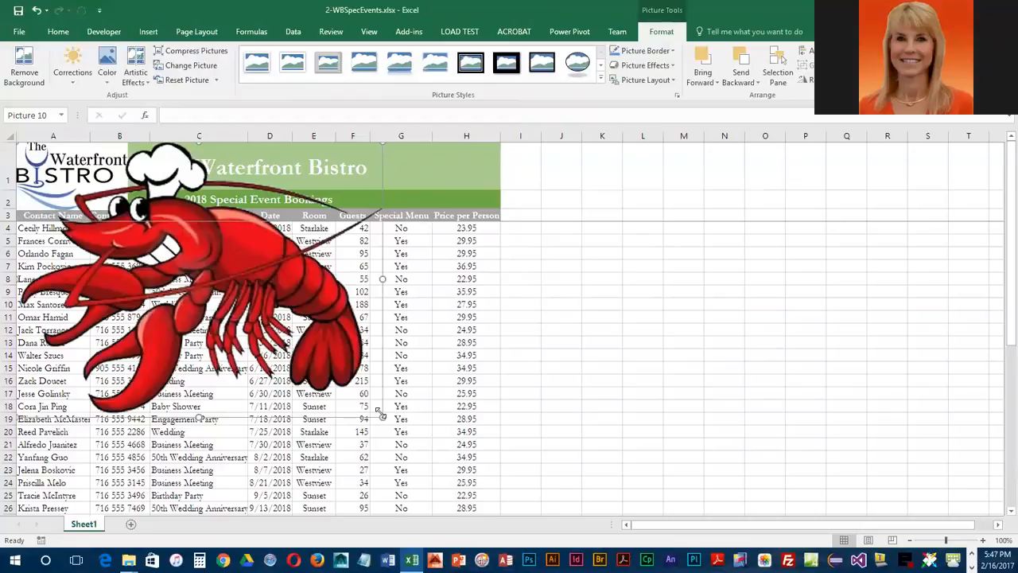
# Step: Shrink the lobster picture to fit header rows 1 and 2, and place it at the banner's end over columns G and H
pyautogui.moveTo(379, 415); pyautogui.dragTo(483, 208)
pyautogui.moveTo(393, 207); pyautogui.dragTo(398, 204)
pyautogui.moveTo(472, 175); pyautogui.dragTo(473, 175)
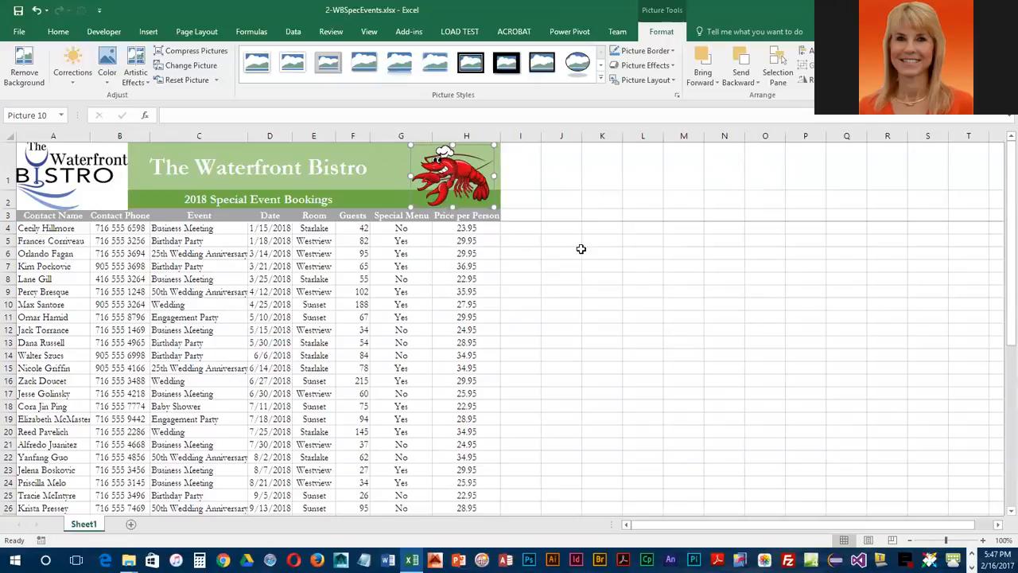
pyautogui.click(581, 275)
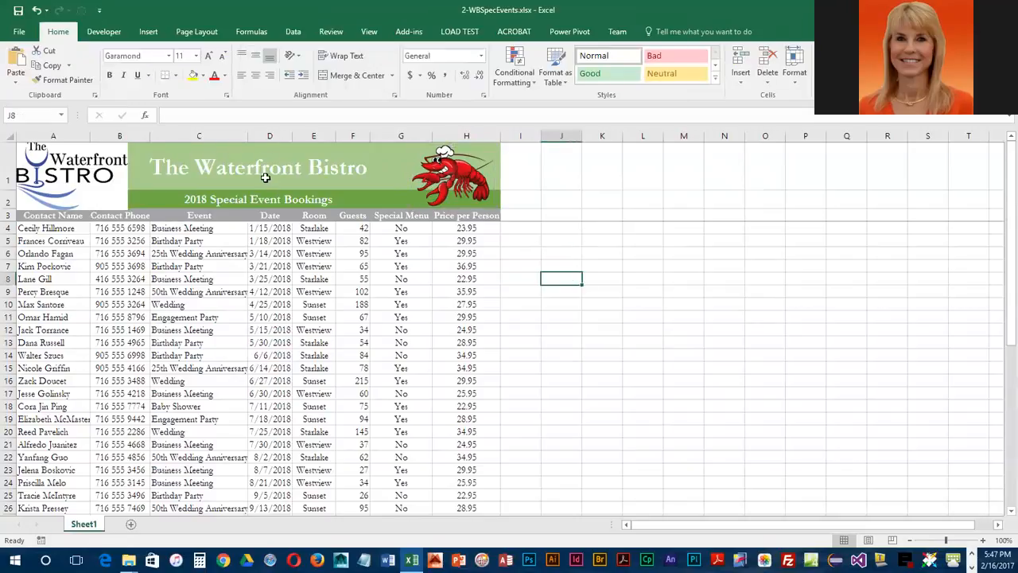
# Step: Apply Outside Borders to the two title rows, A1:H2, and make the Waterfront Bistro logo slightly narrower
pyautogui.click(267, 176)
pyautogui.moveTo(267, 189); pyautogui.dragTo(263, 196)
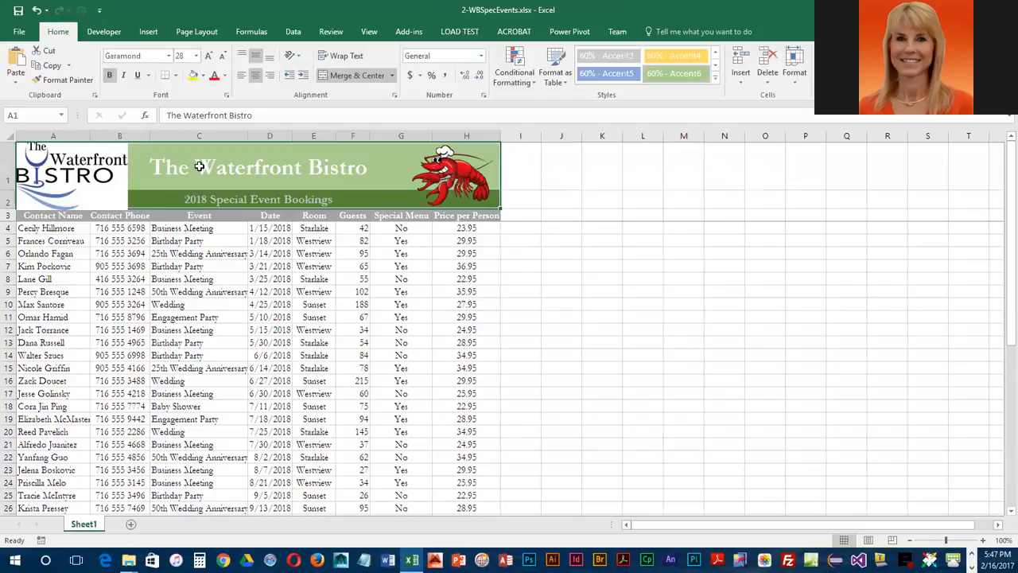
pyautogui.click(176, 76)
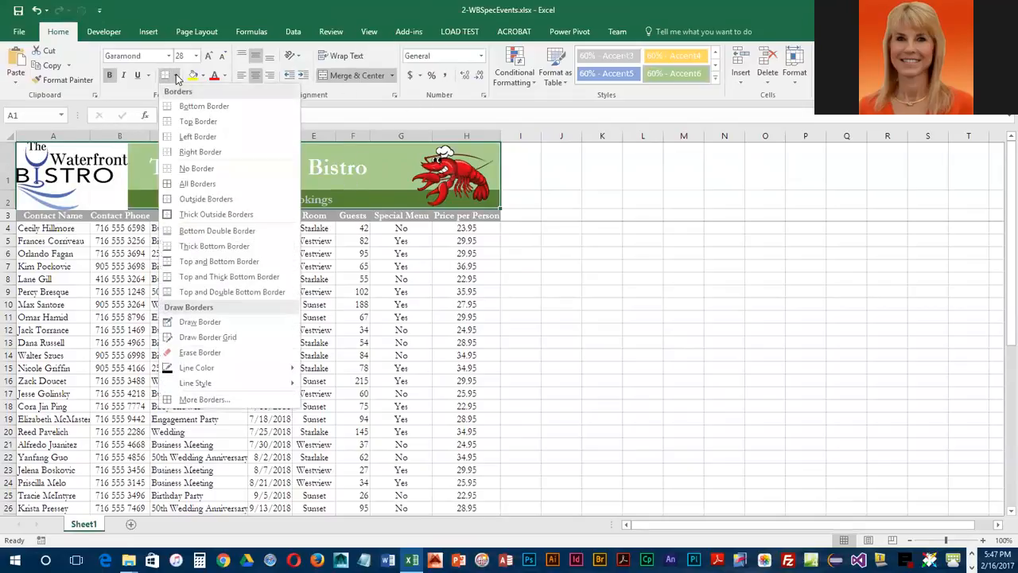
pyautogui.click(221, 202)
pyautogui.click(610, 319)
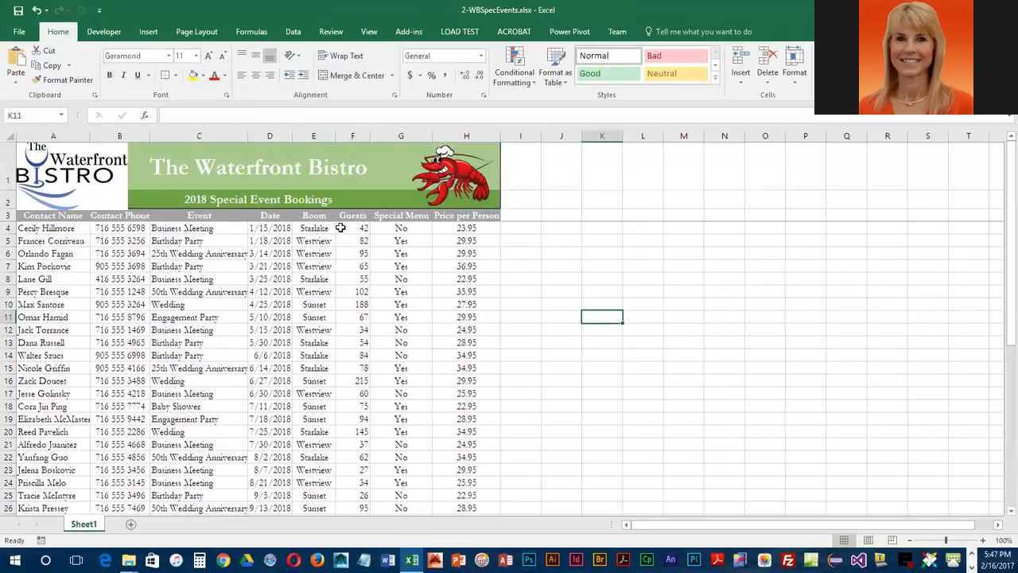
pyautogui.click(101, 193)
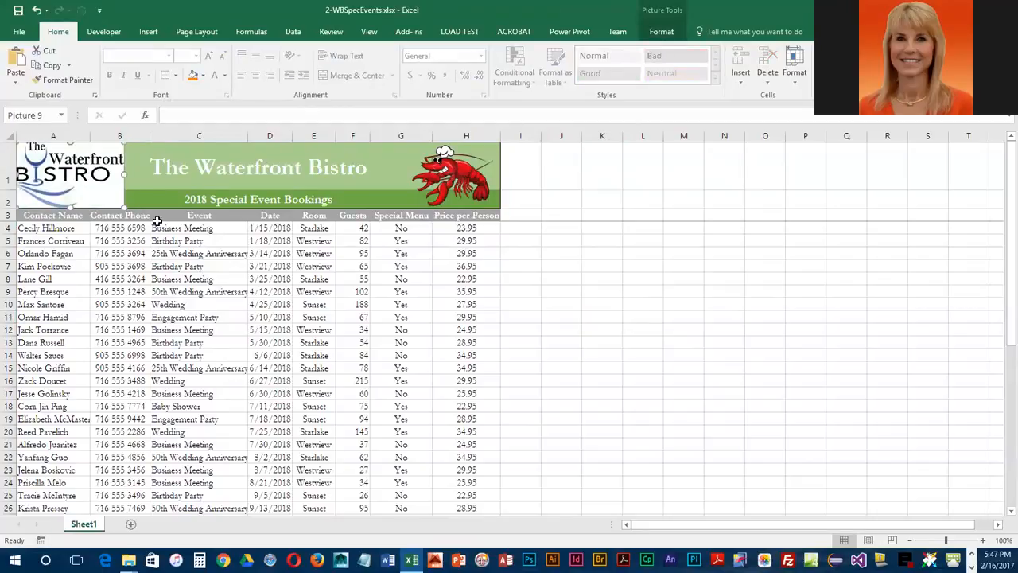
pyautogui.click(641, 366)
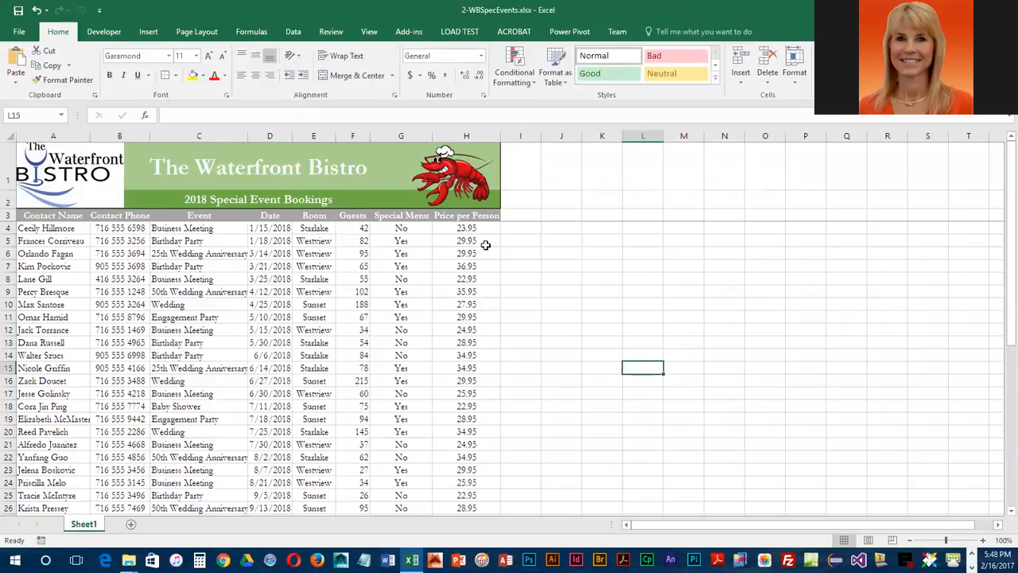
# Step: Apply All Borders to the bookings table from the column headings in row 3 through row 36, columns A to H
pyautogui.moveTo(50, 216); pyautogui.dragTo(448, 475)
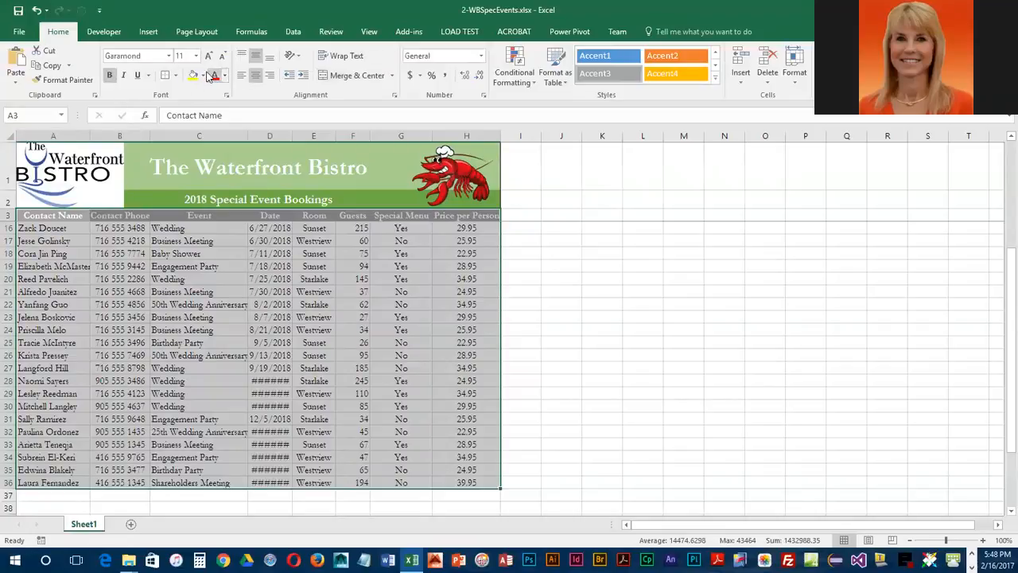
pyautogui.click(176, 75)
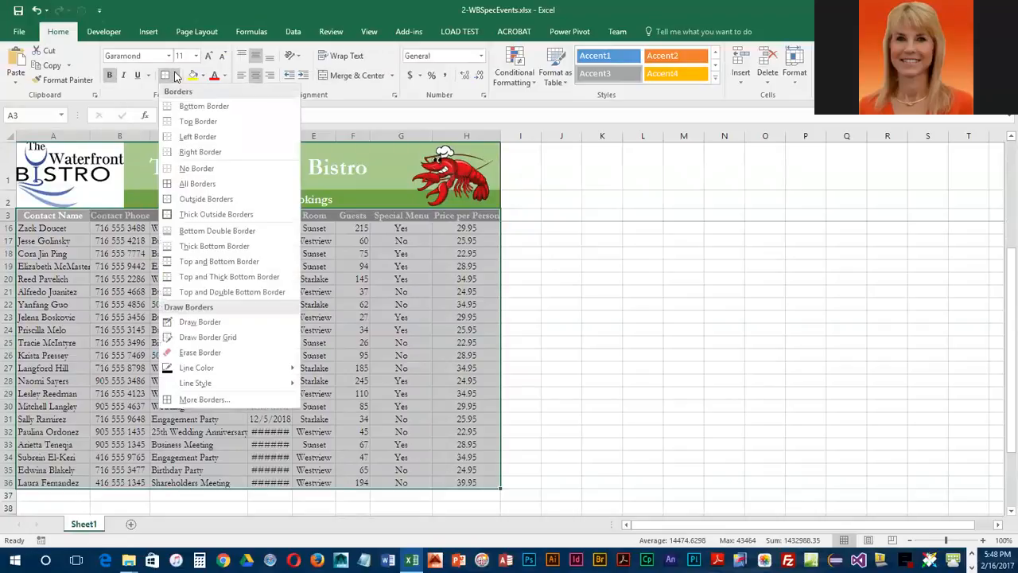
pyautogui.click(195, 185)
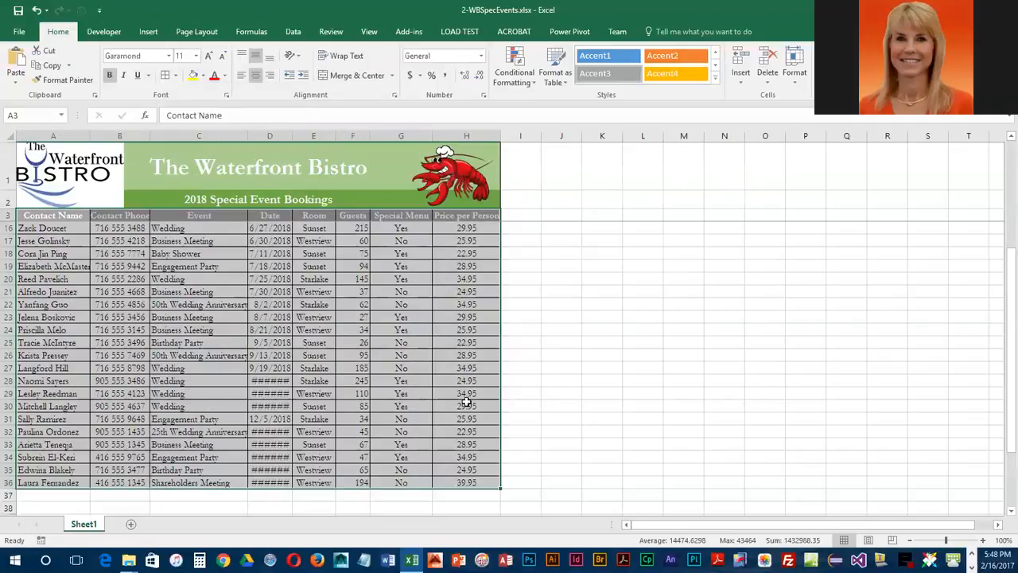
pyautogui.click(676, 345)
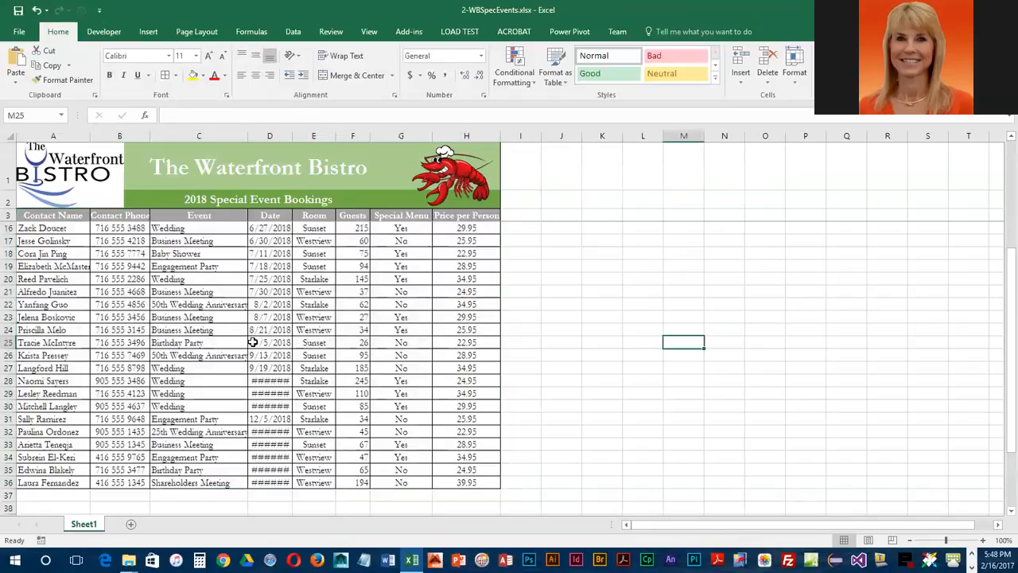
pyautogui.scroll(2, 252, 342)
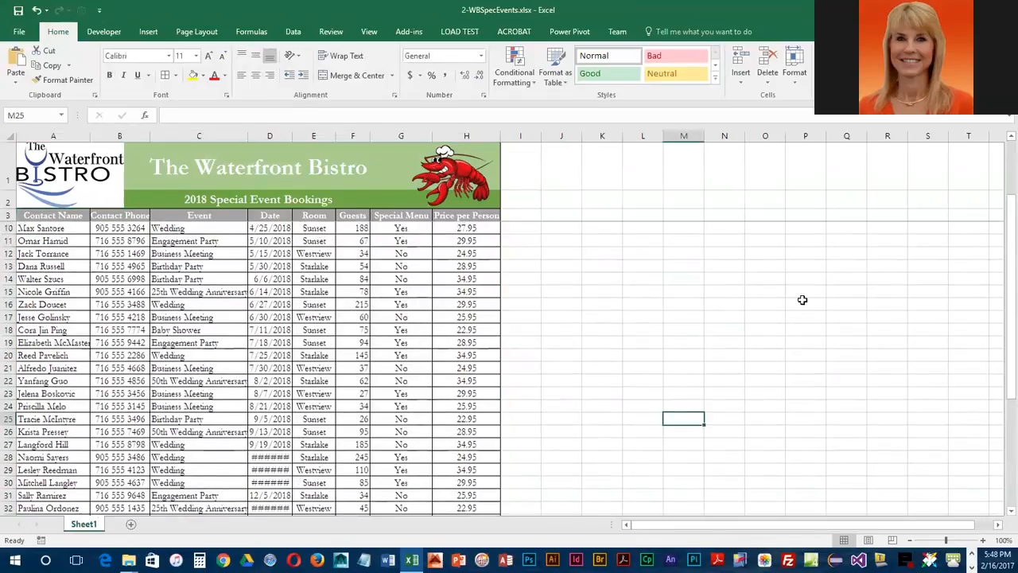
pyautogui.moveTo(803, 278); pyautogui.dragTo(885, 332)
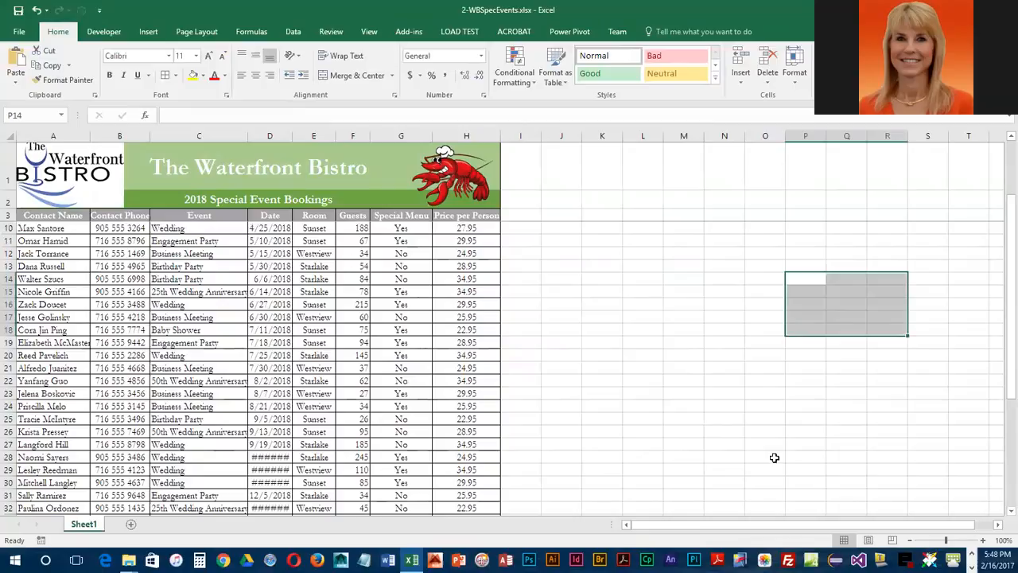
pyautogui.scroll(1, 159, 326)
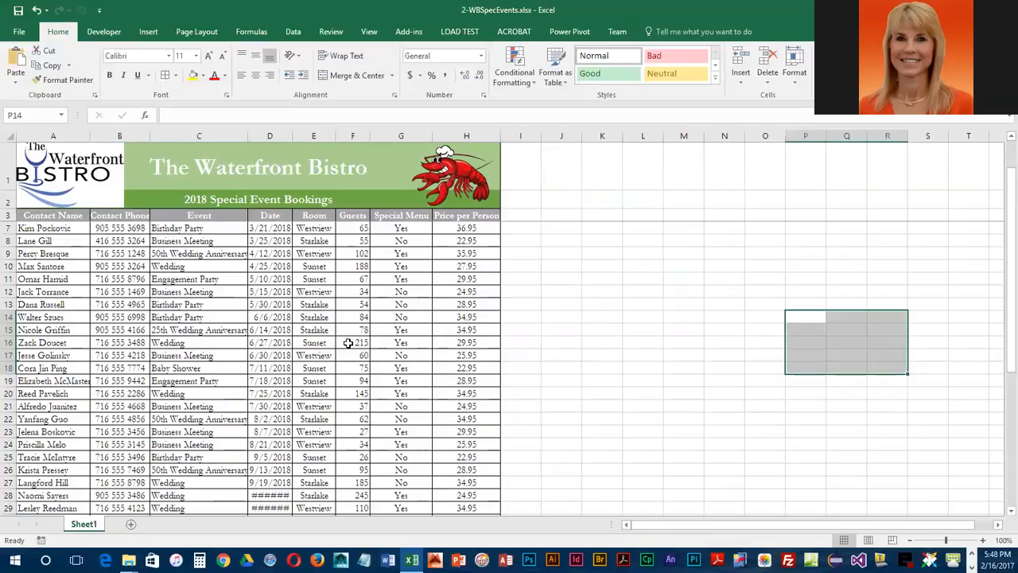
# Step: AutoFit the widths of the Date and Event columns to their contents and save the workbook
pyautogui.scroll(-3, 334, 350)
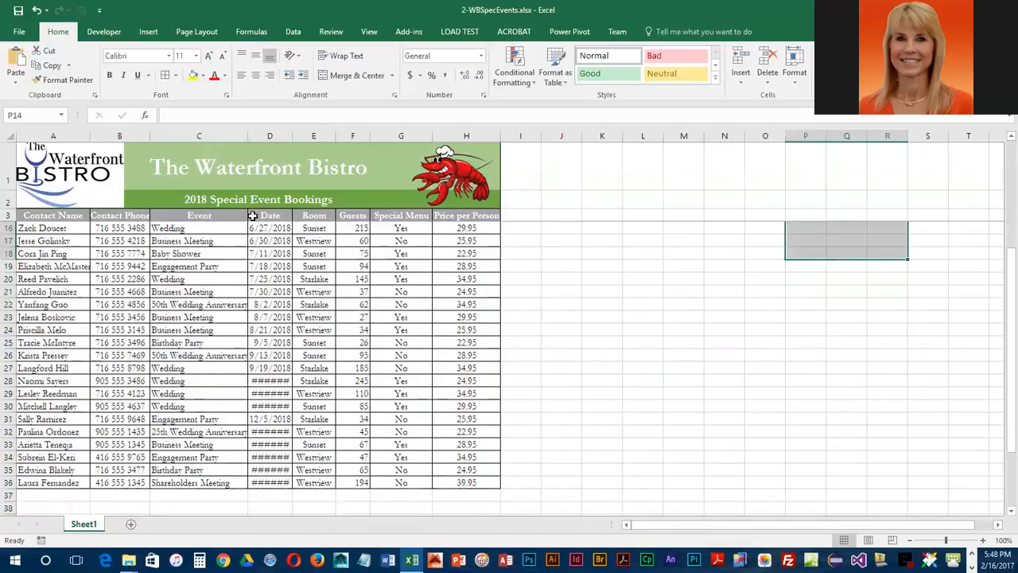
pyautogui.click(271, 394)
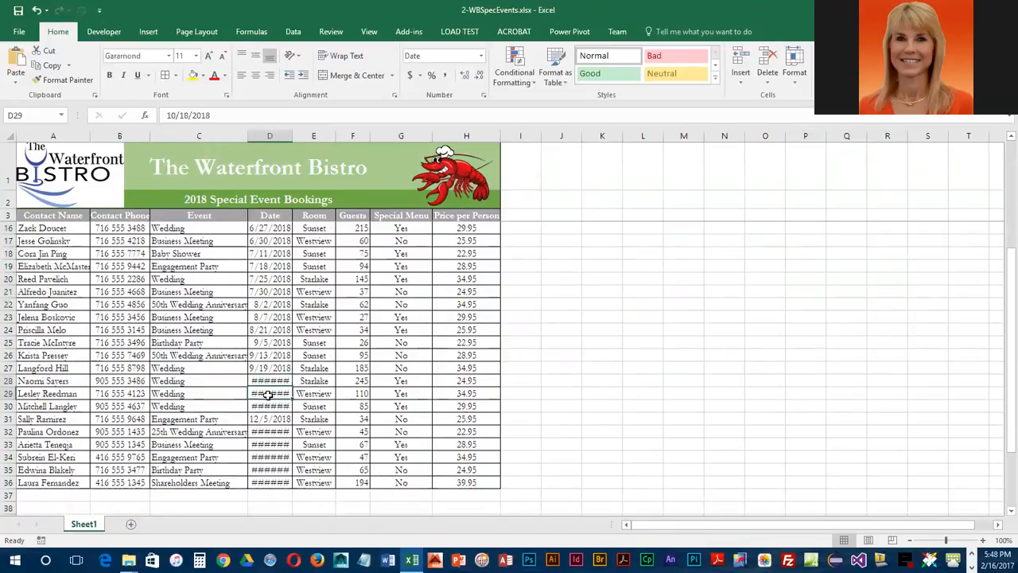
pyautogui.doubleClick(290, 136)
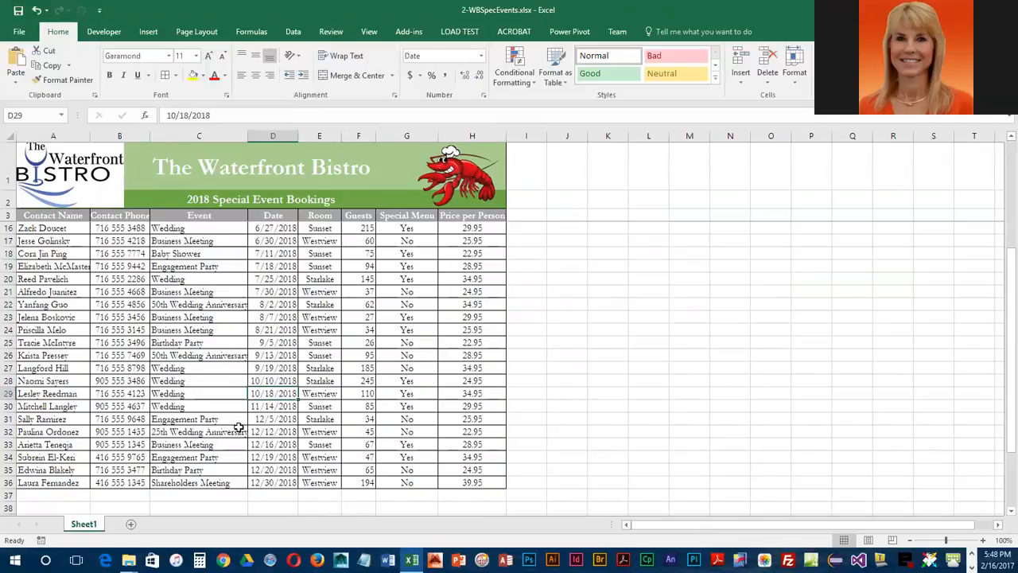
pyautogui.doubleClick(248, 135)
pyautogui.scroll(4, 388, 398)
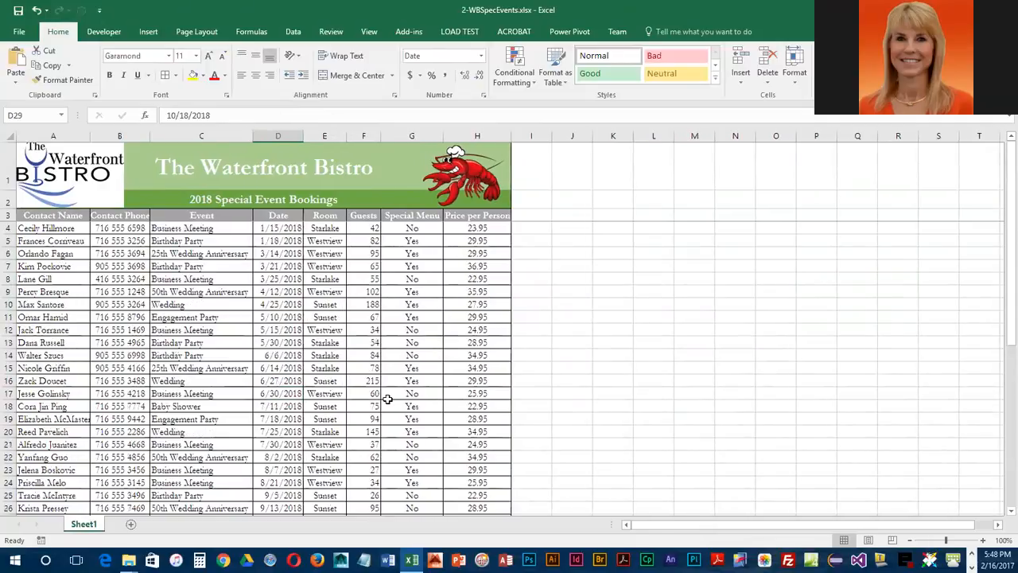
pyautogui.click(18, 11)
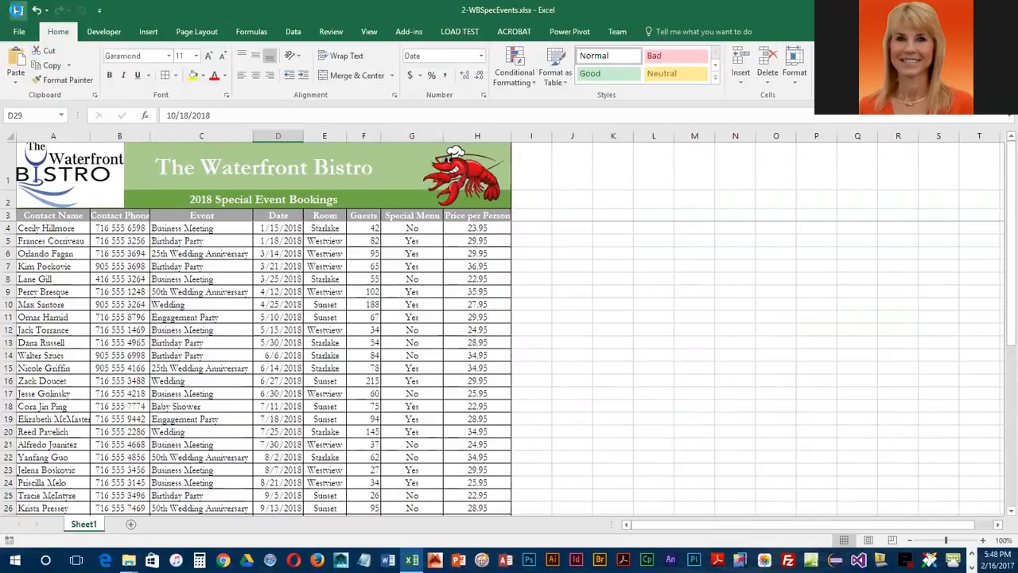
# Step: Set the print orientation to Landscape and check both pages in the print preview
pyautogui.click(19, 31)
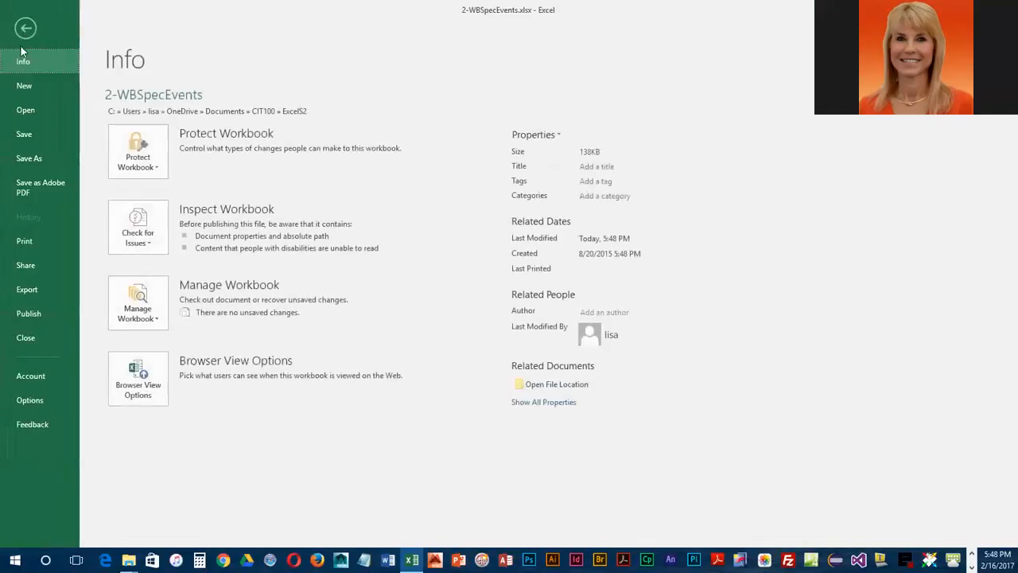
pyautogui.click(30, 238)
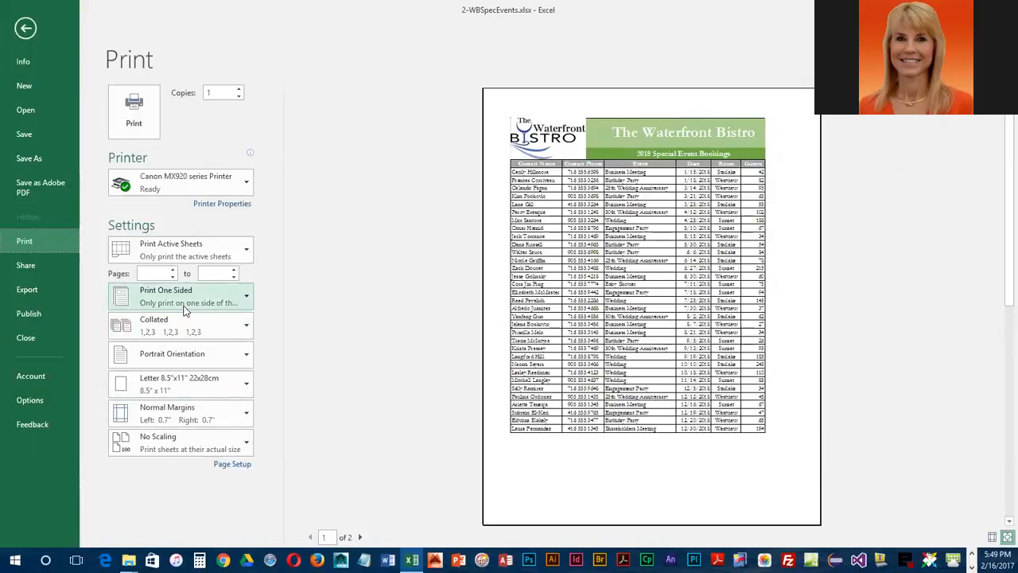
pyautogui.click(182, 355)
pyautogui.click(189, 420)
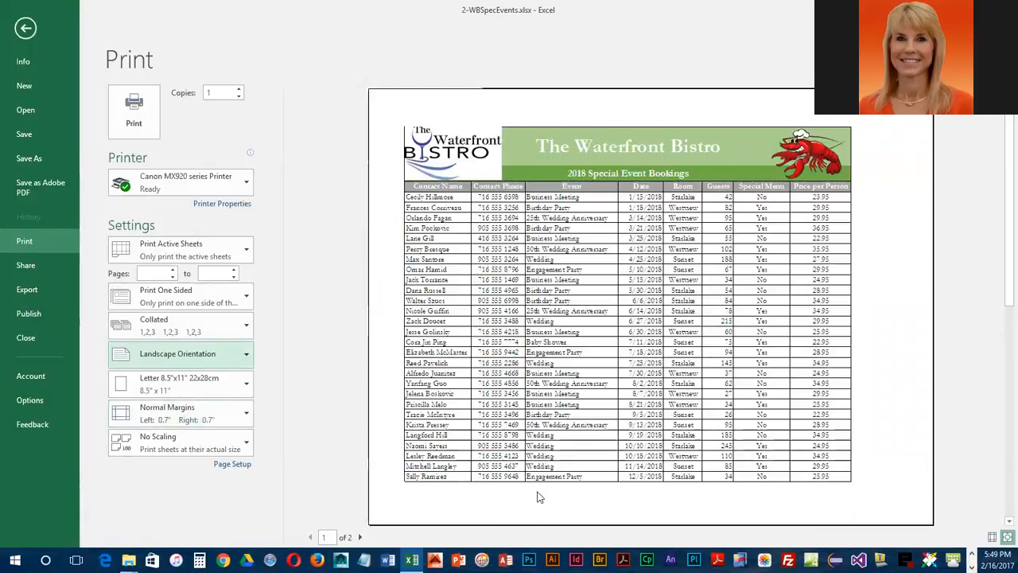
pyautogui.click(360, 538)
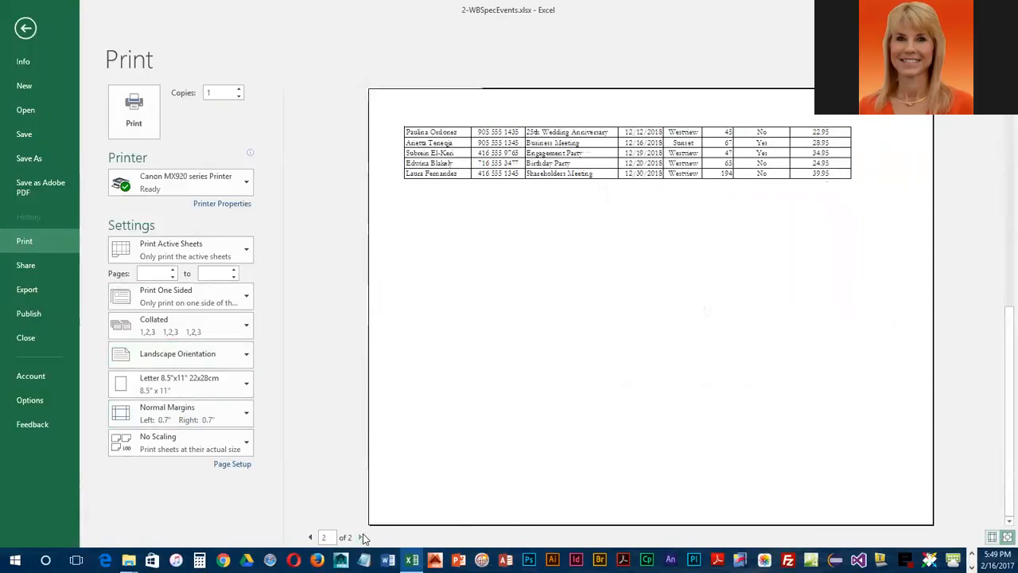
pyautogui.click(311, 538)
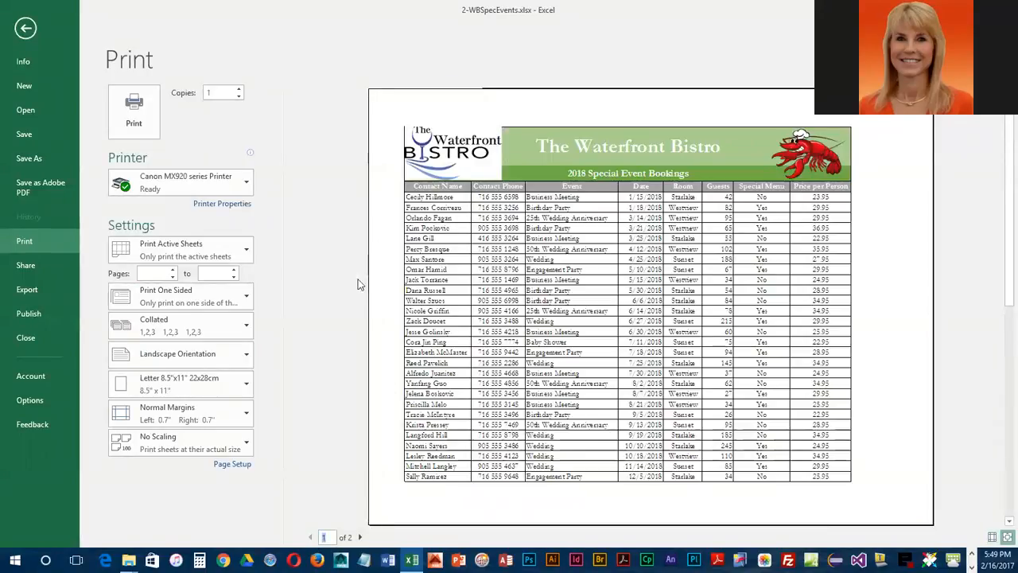
# Step: Set the print scaling to Fit Sheet on One Page and return to the worksheet
pyautogui.click(229, 439)
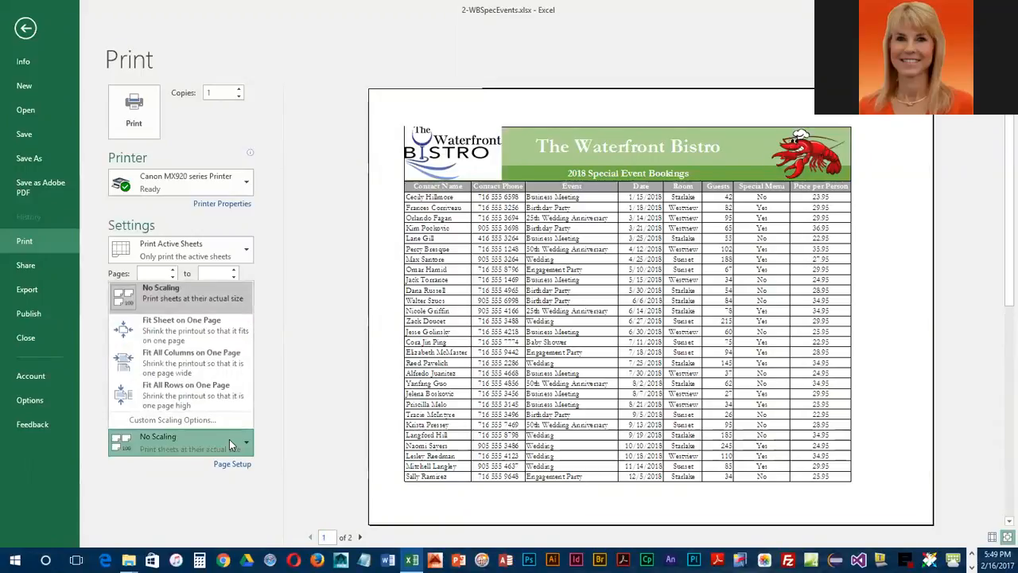
pyautogui.click(210, 327)
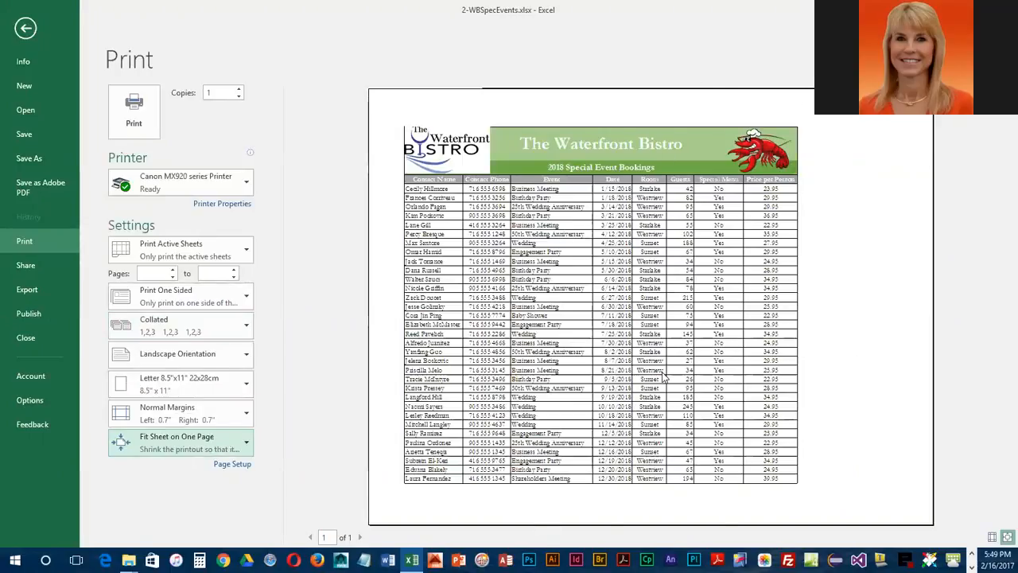
pyautogui.click(26, 30)
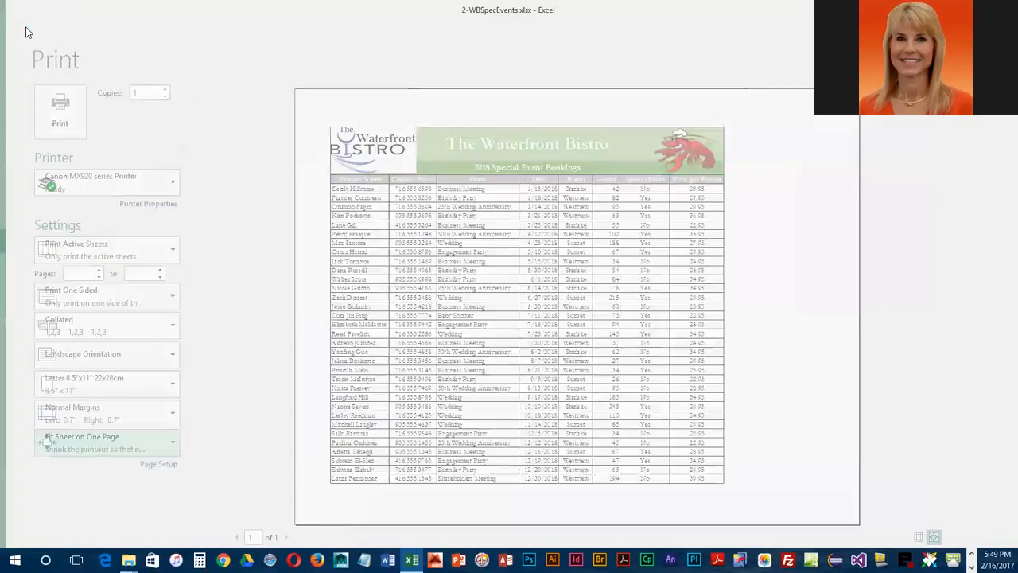